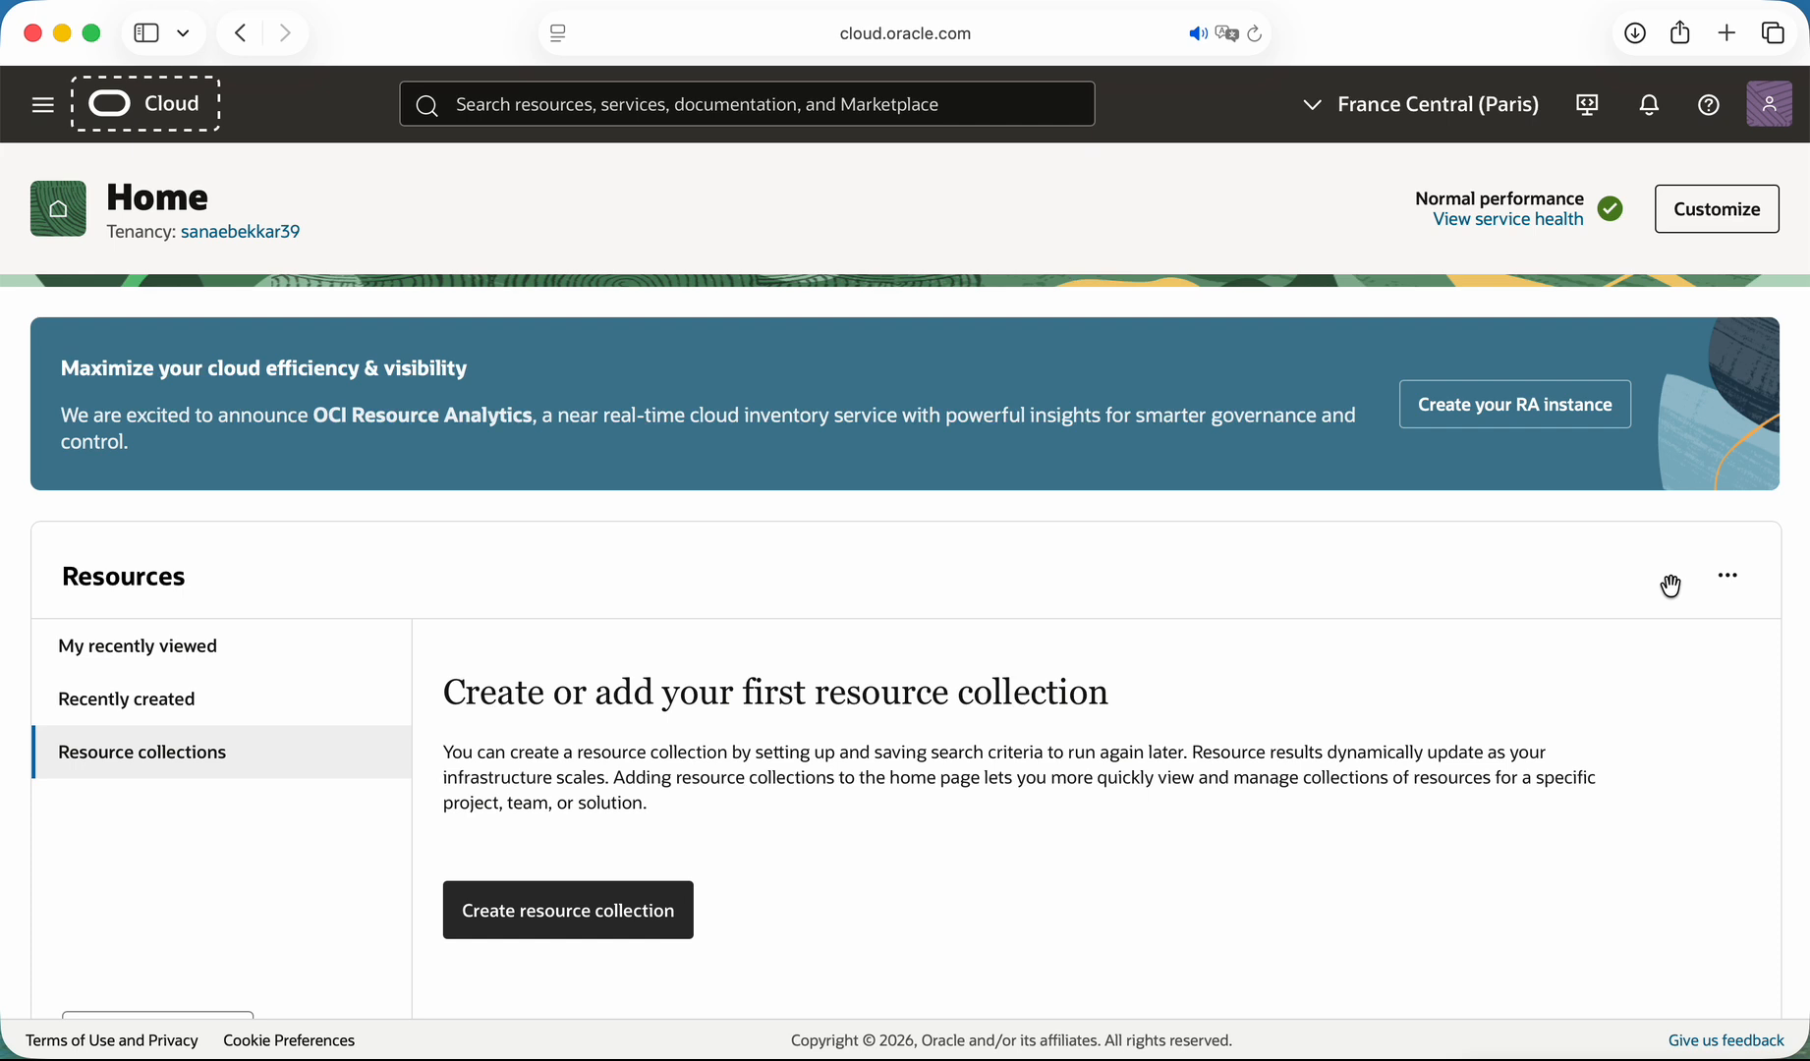
Open the available Always Free instance from the APEX Instances under Developer Services and launch APEX.
{"action": "left_click", "coordinate": [47, 104]}
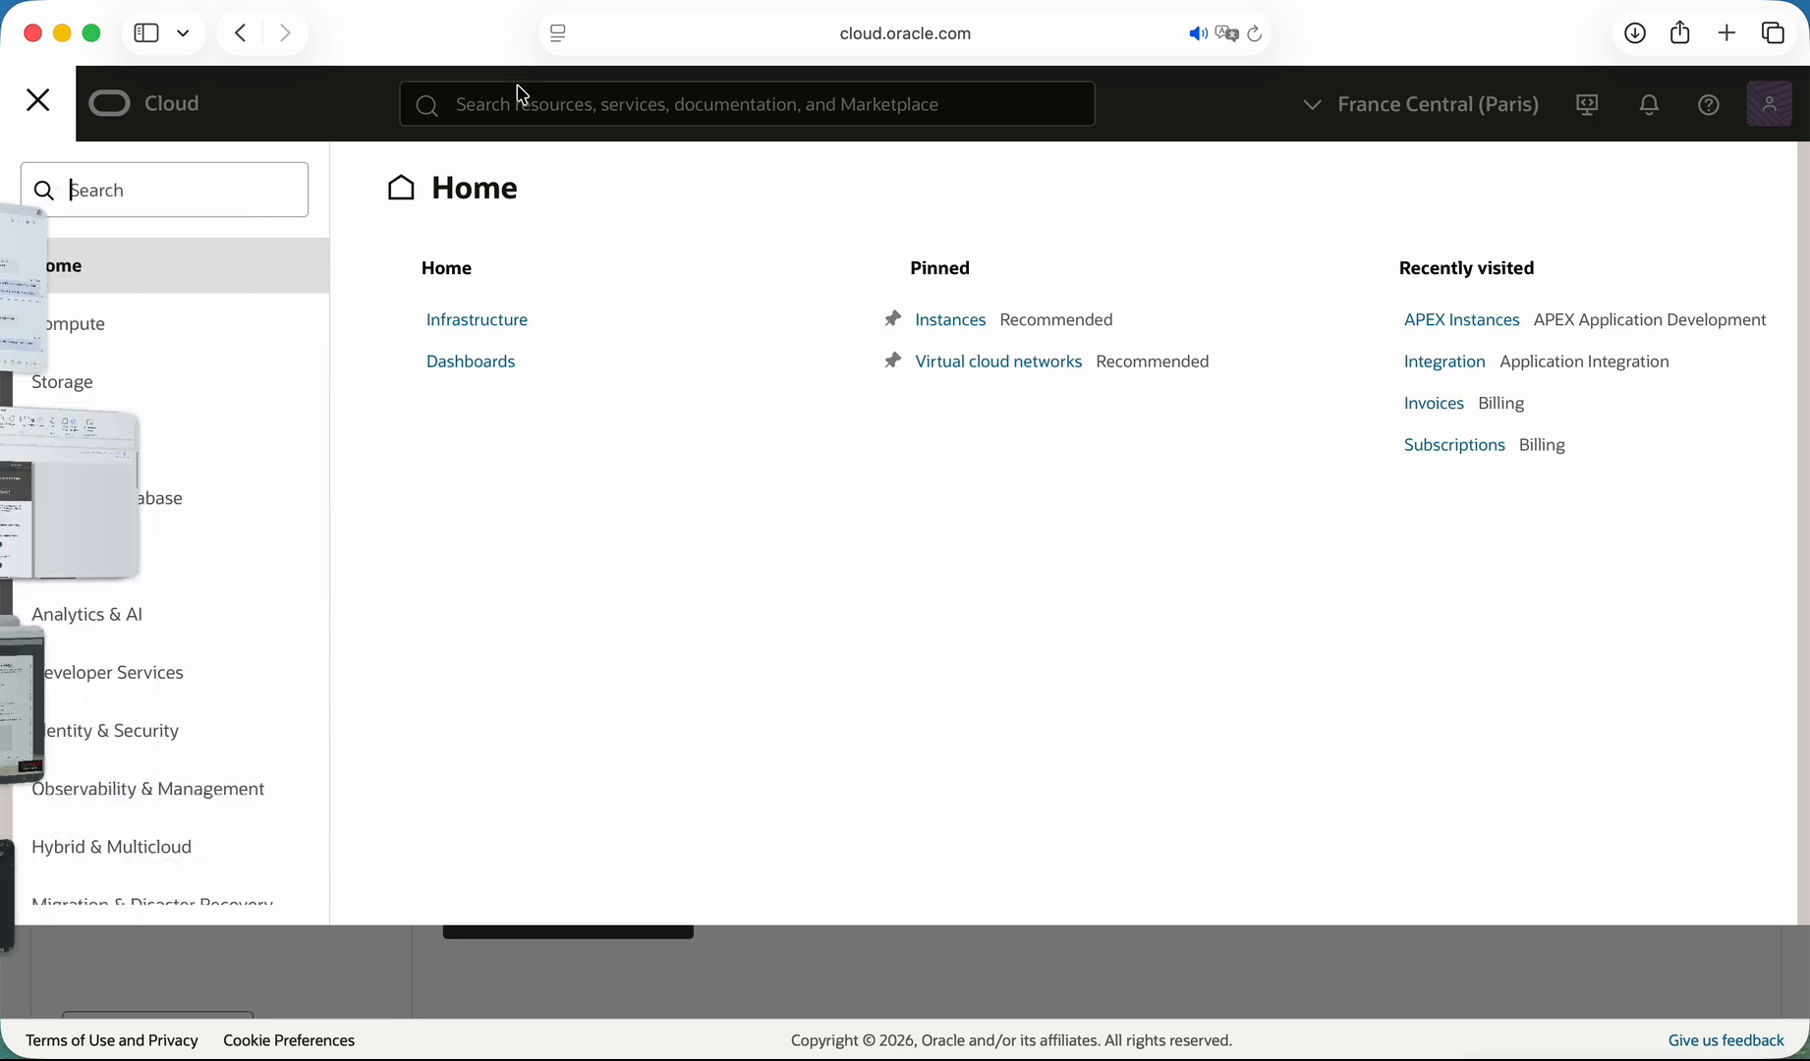
{"action": "left_click", "coordinate": [201, 677]}
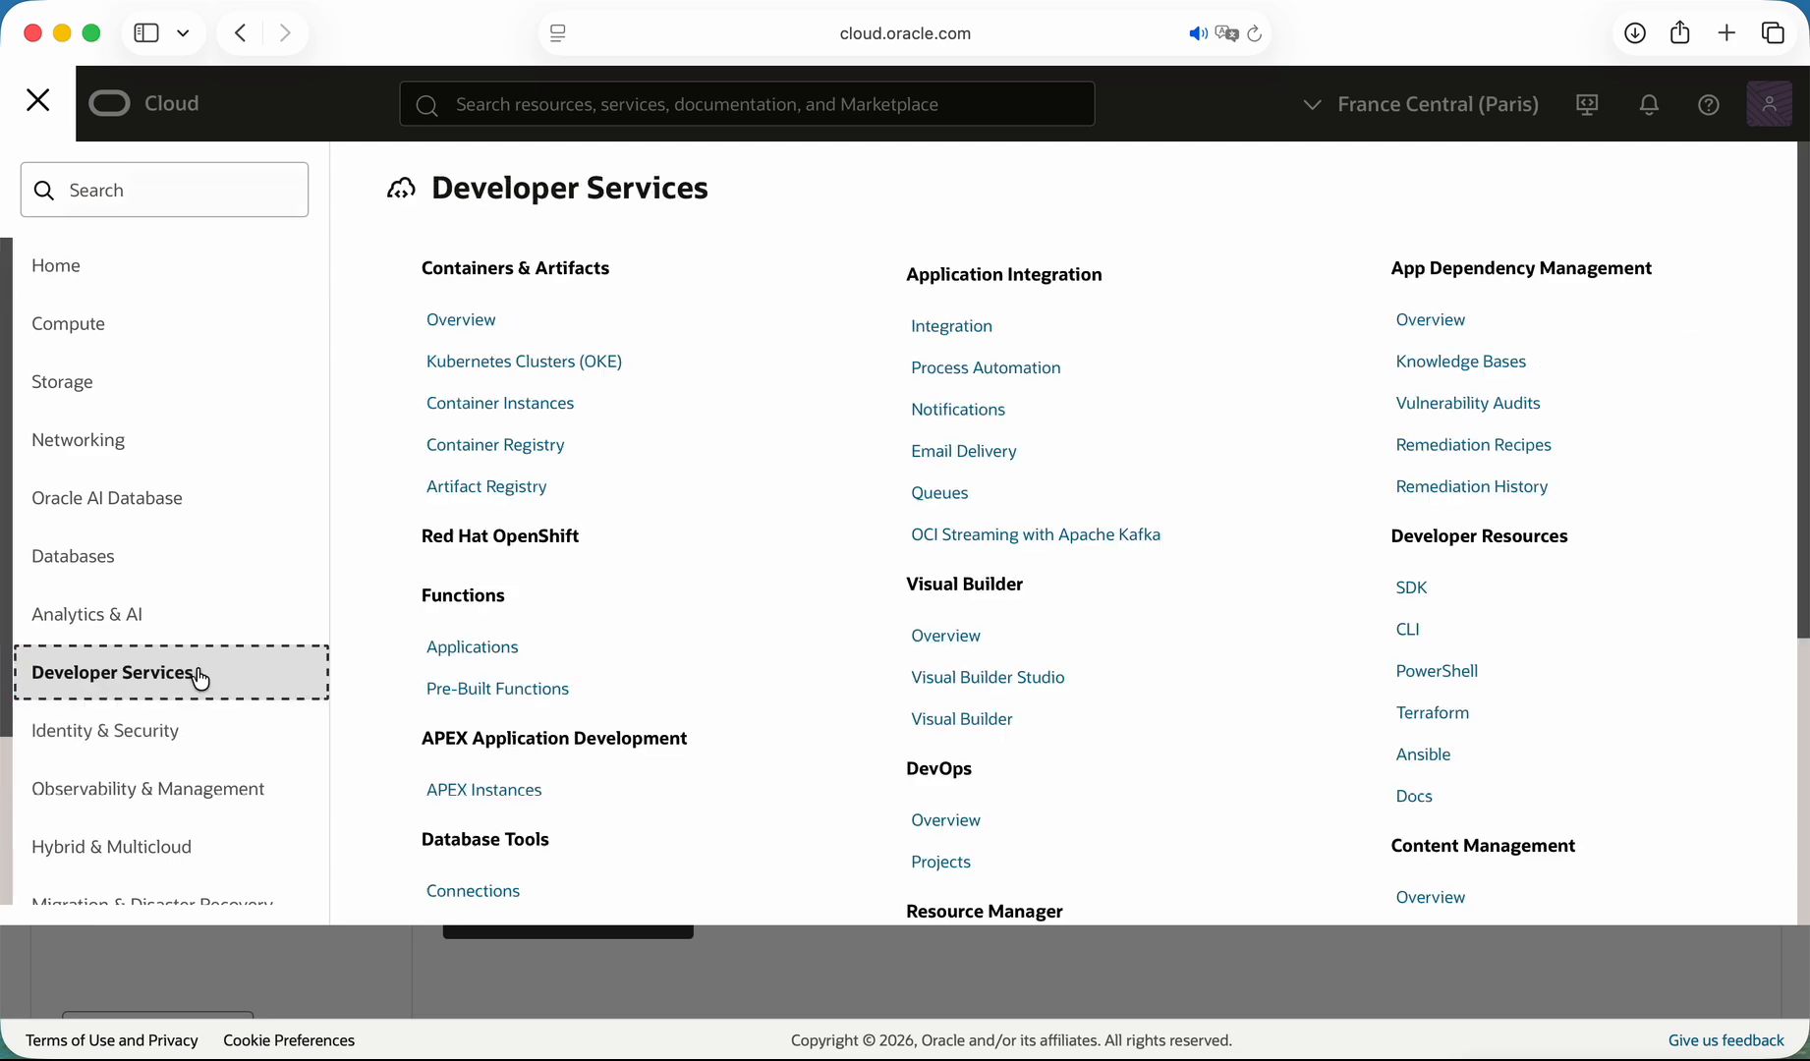
{"action": "left_click", "coordinate": [488, 791]}
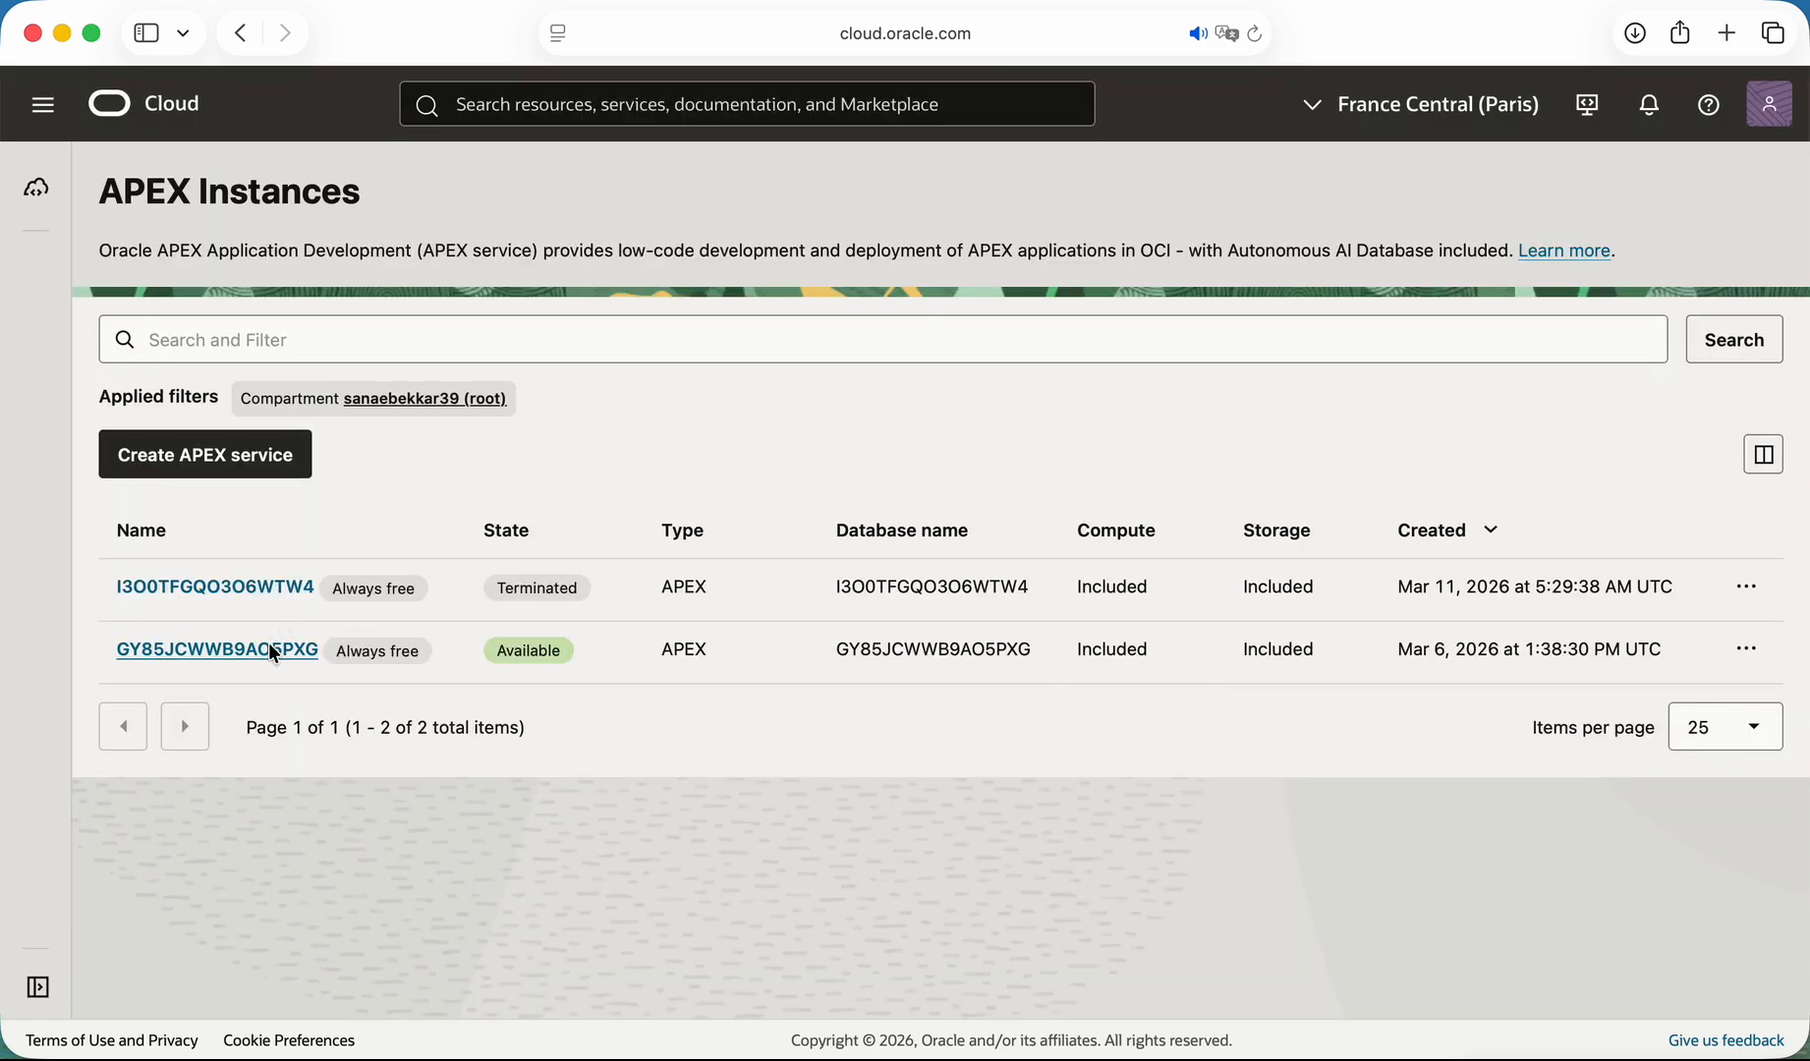
{"action": "left_click", "coordinate": [274, 652]}
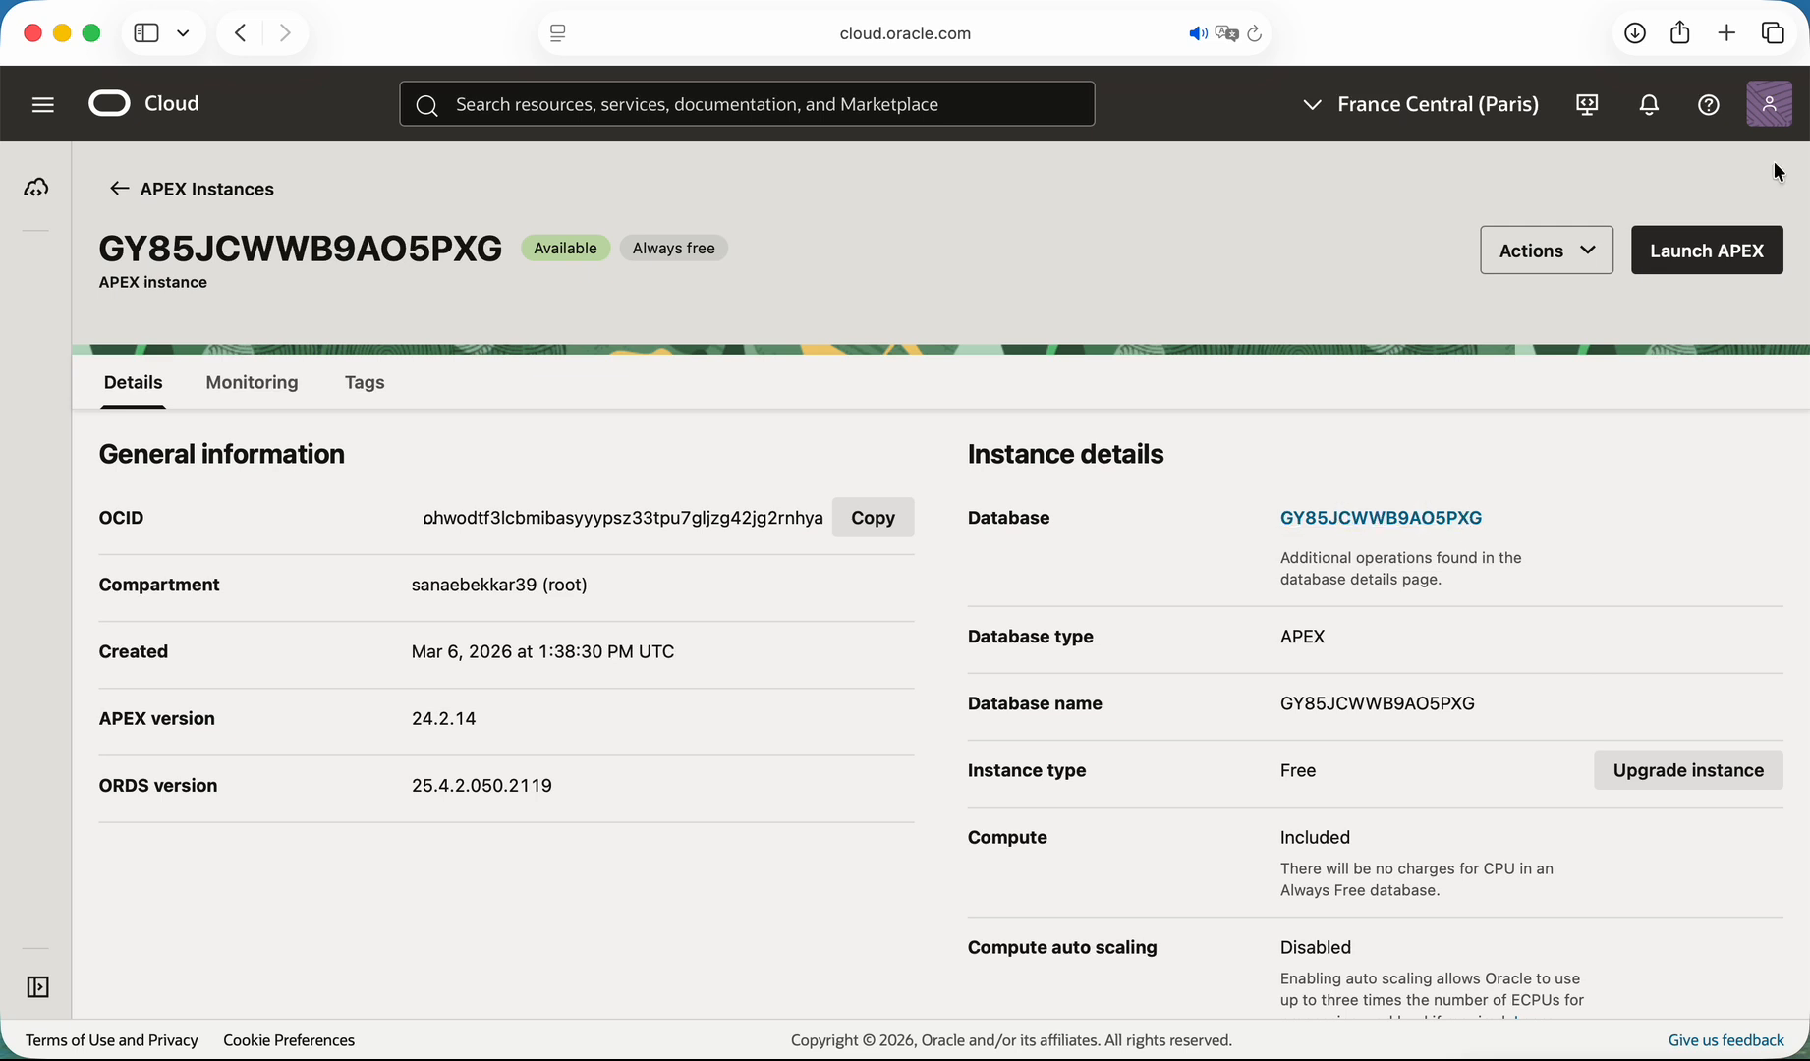
{"action": "left_click", "coordinate": [1731, 257]}
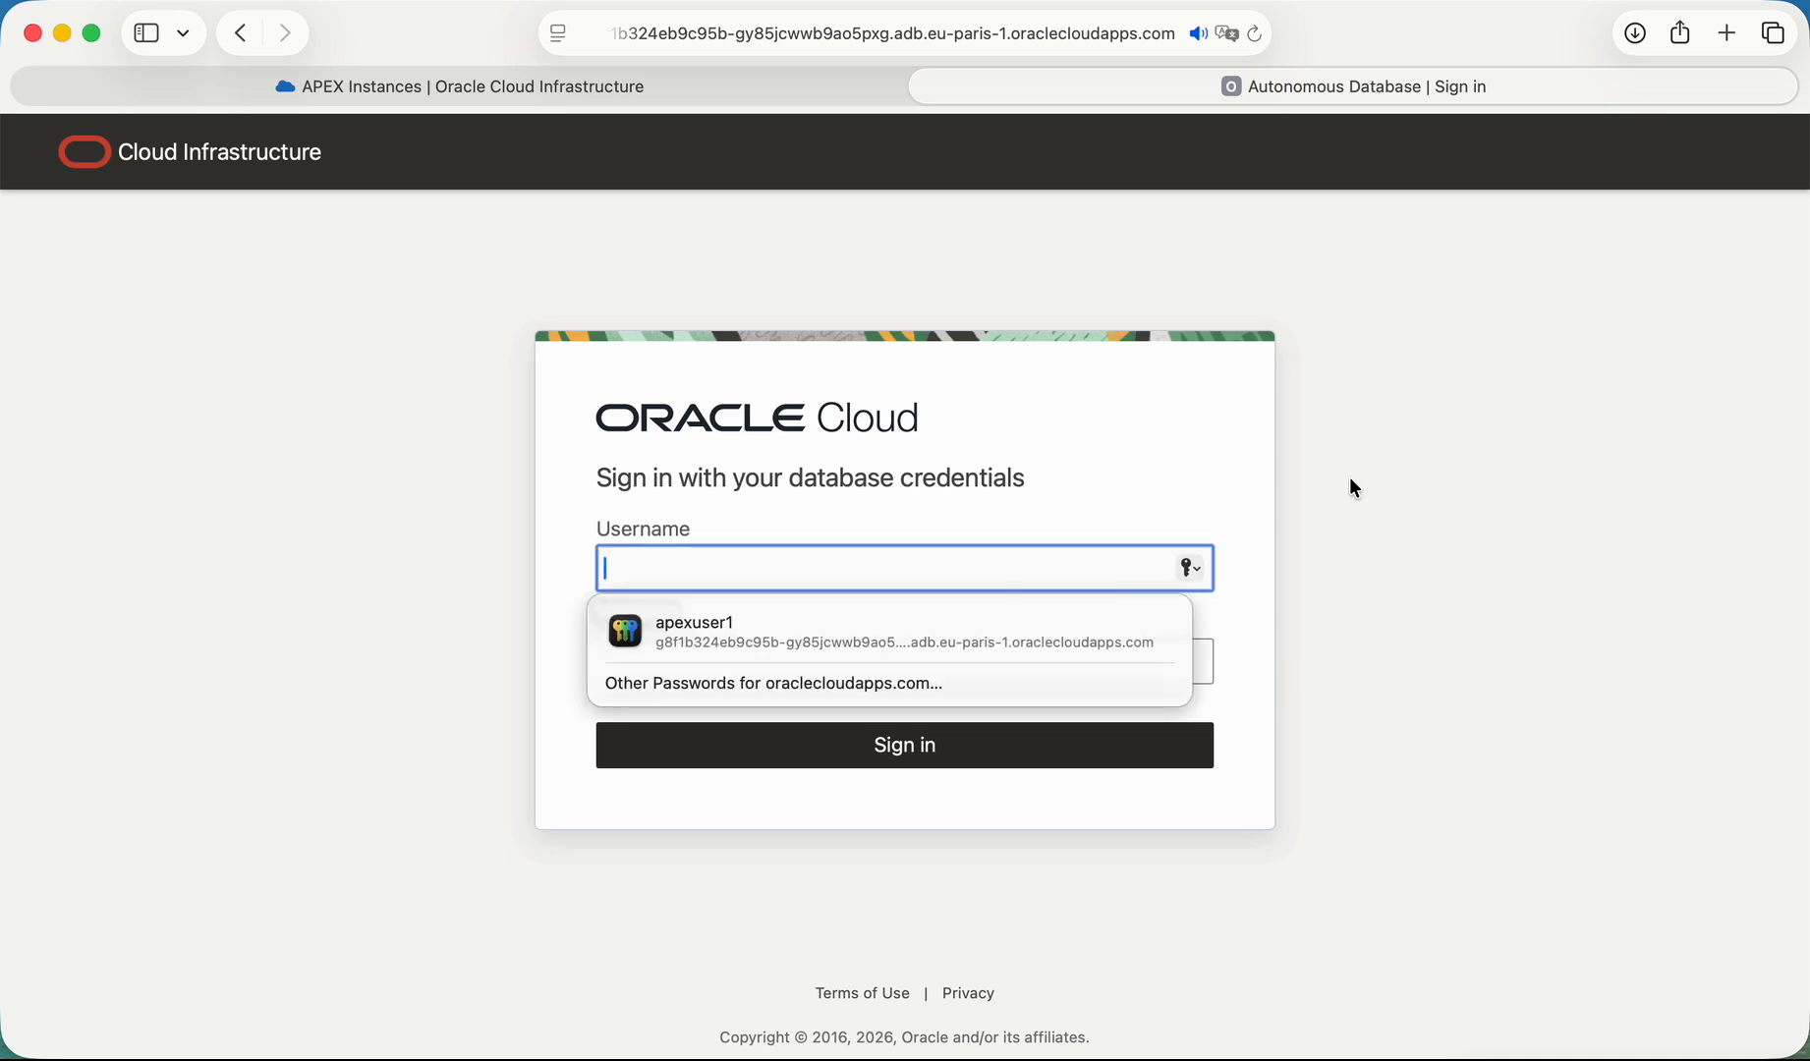
Sign in with the ADMIN username and its saved password, and enter the Administration Services workspace.
{"action": "type", "text": "ad"}
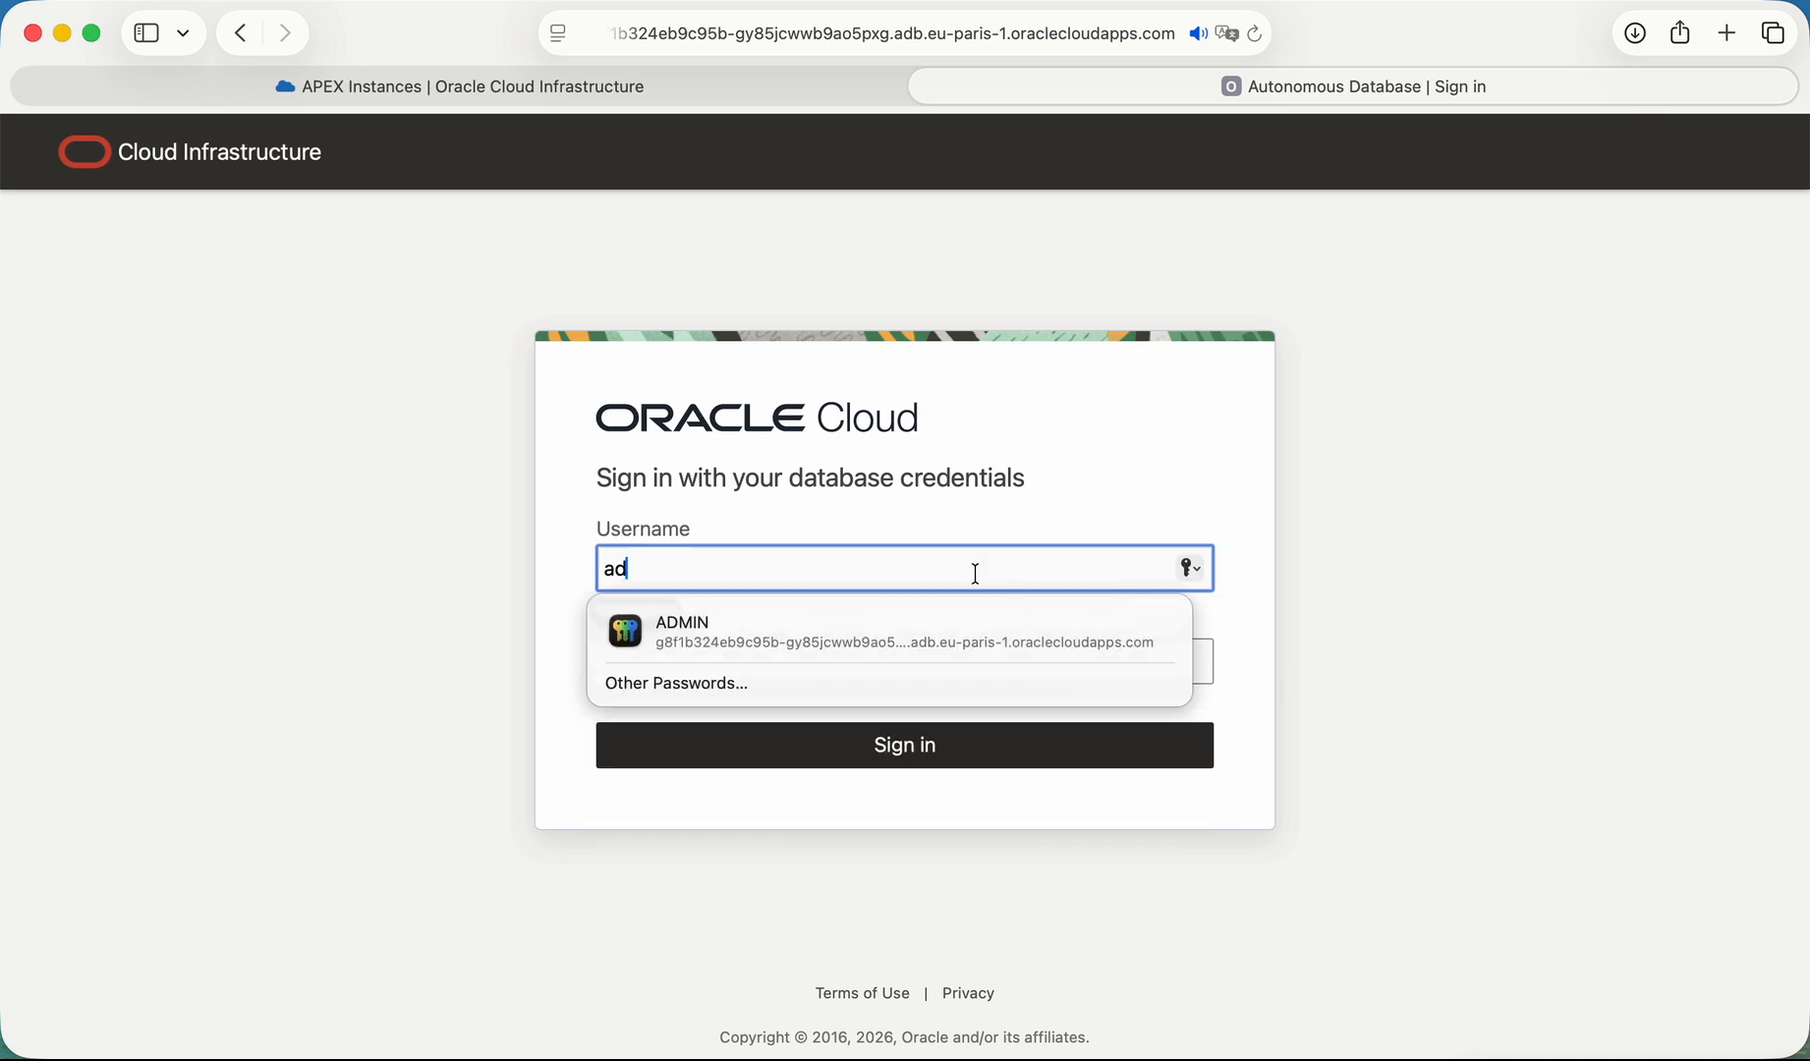
{"action": "left_click", "coordinate": [948, 631]}
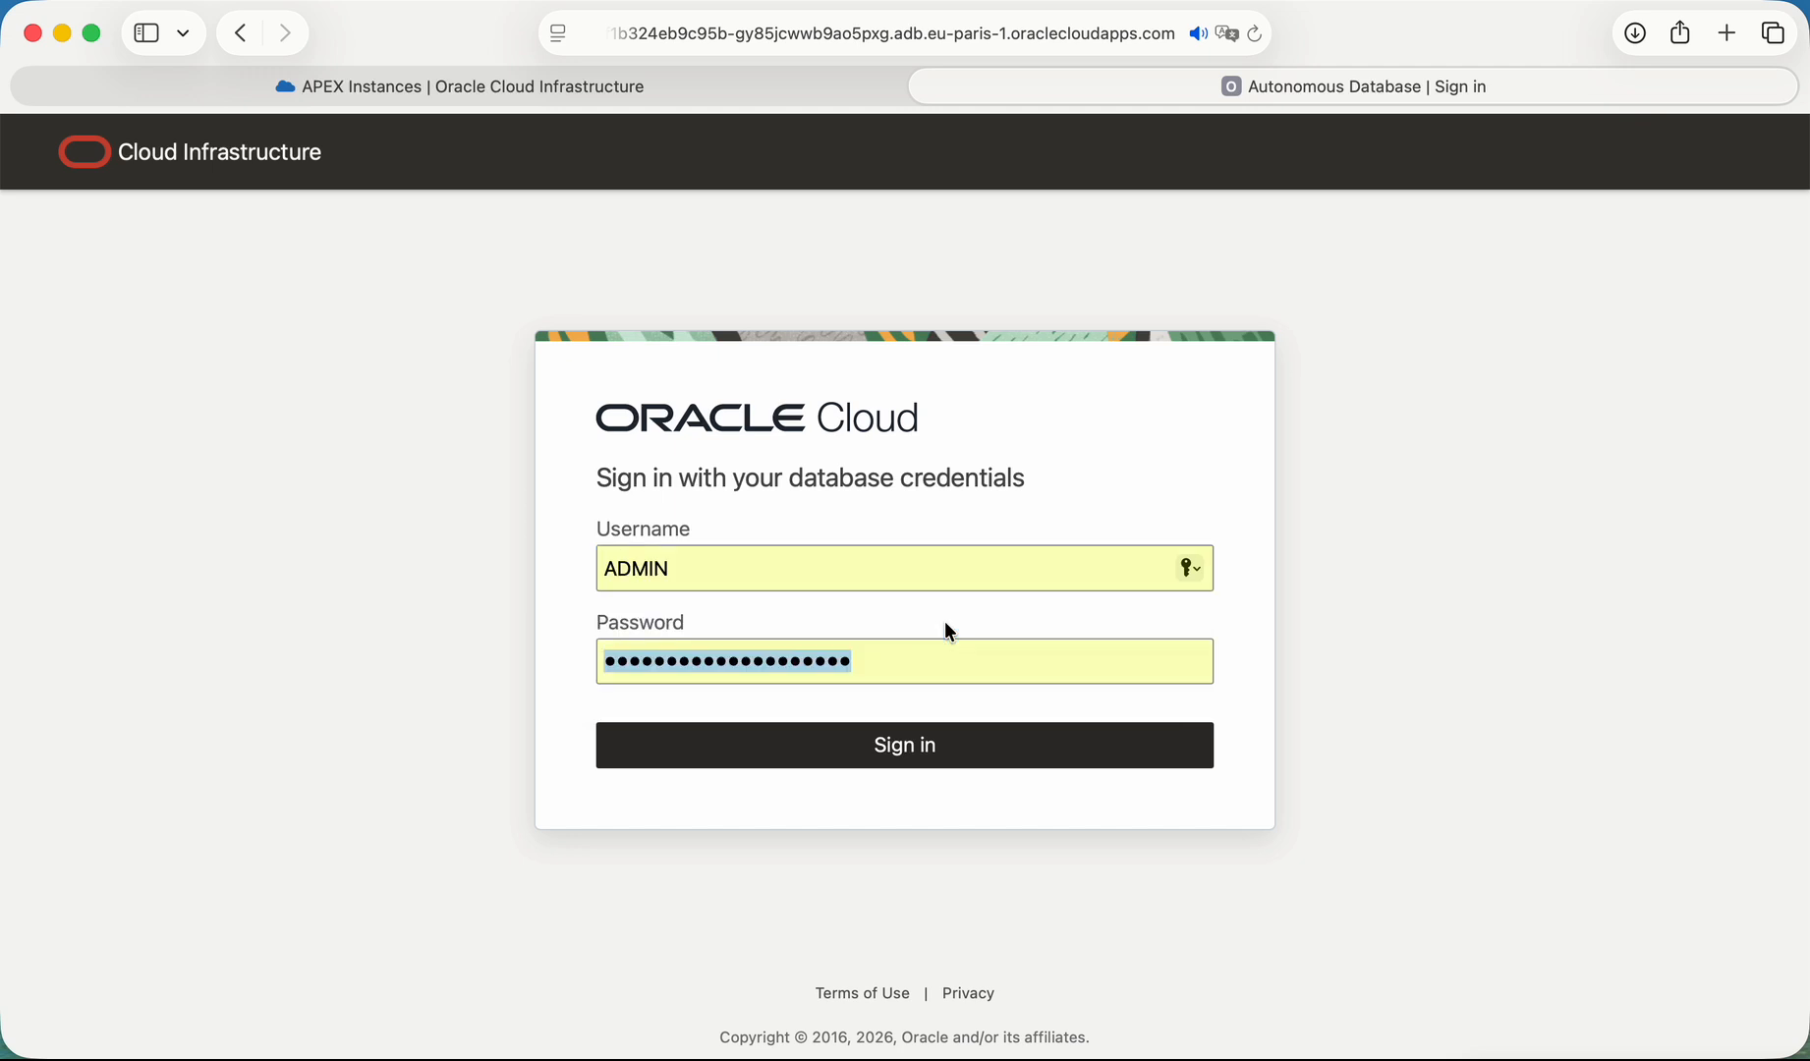
{"action": "left_click", "coordinate": [923, 748]}
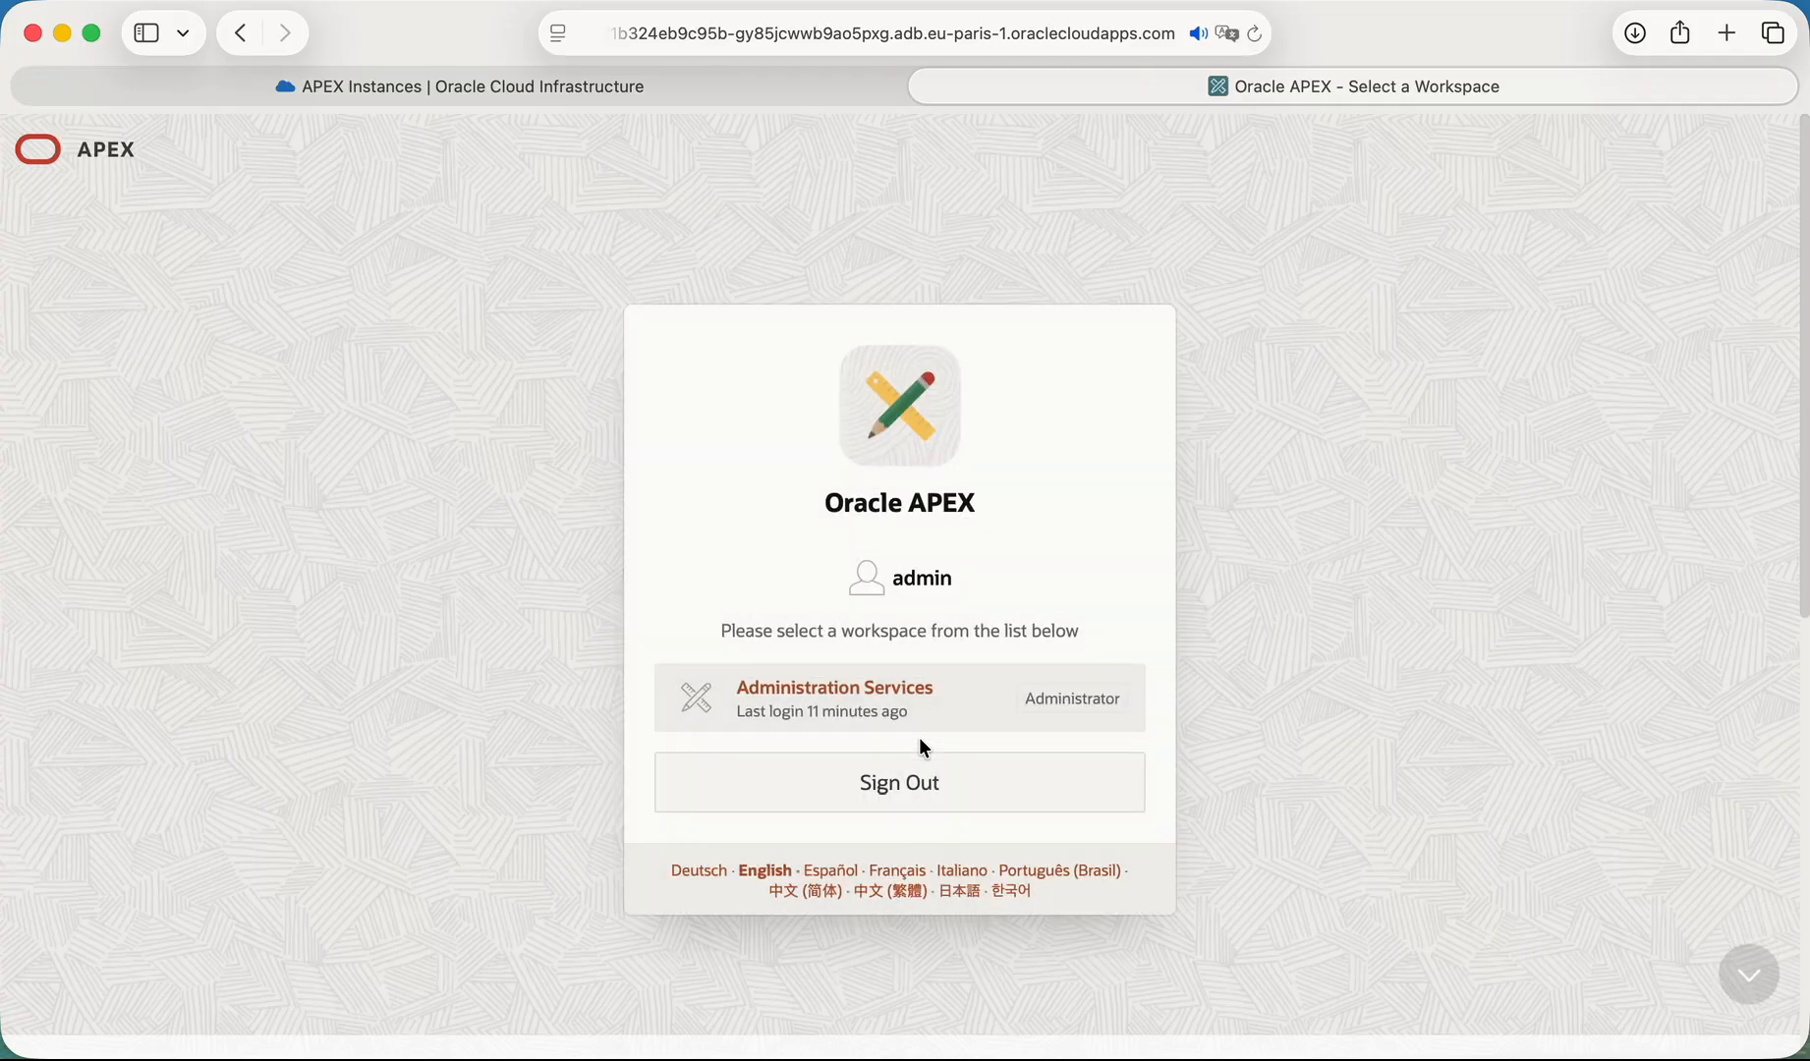
{"action": "left_click", "coordinate": [876, 695]}
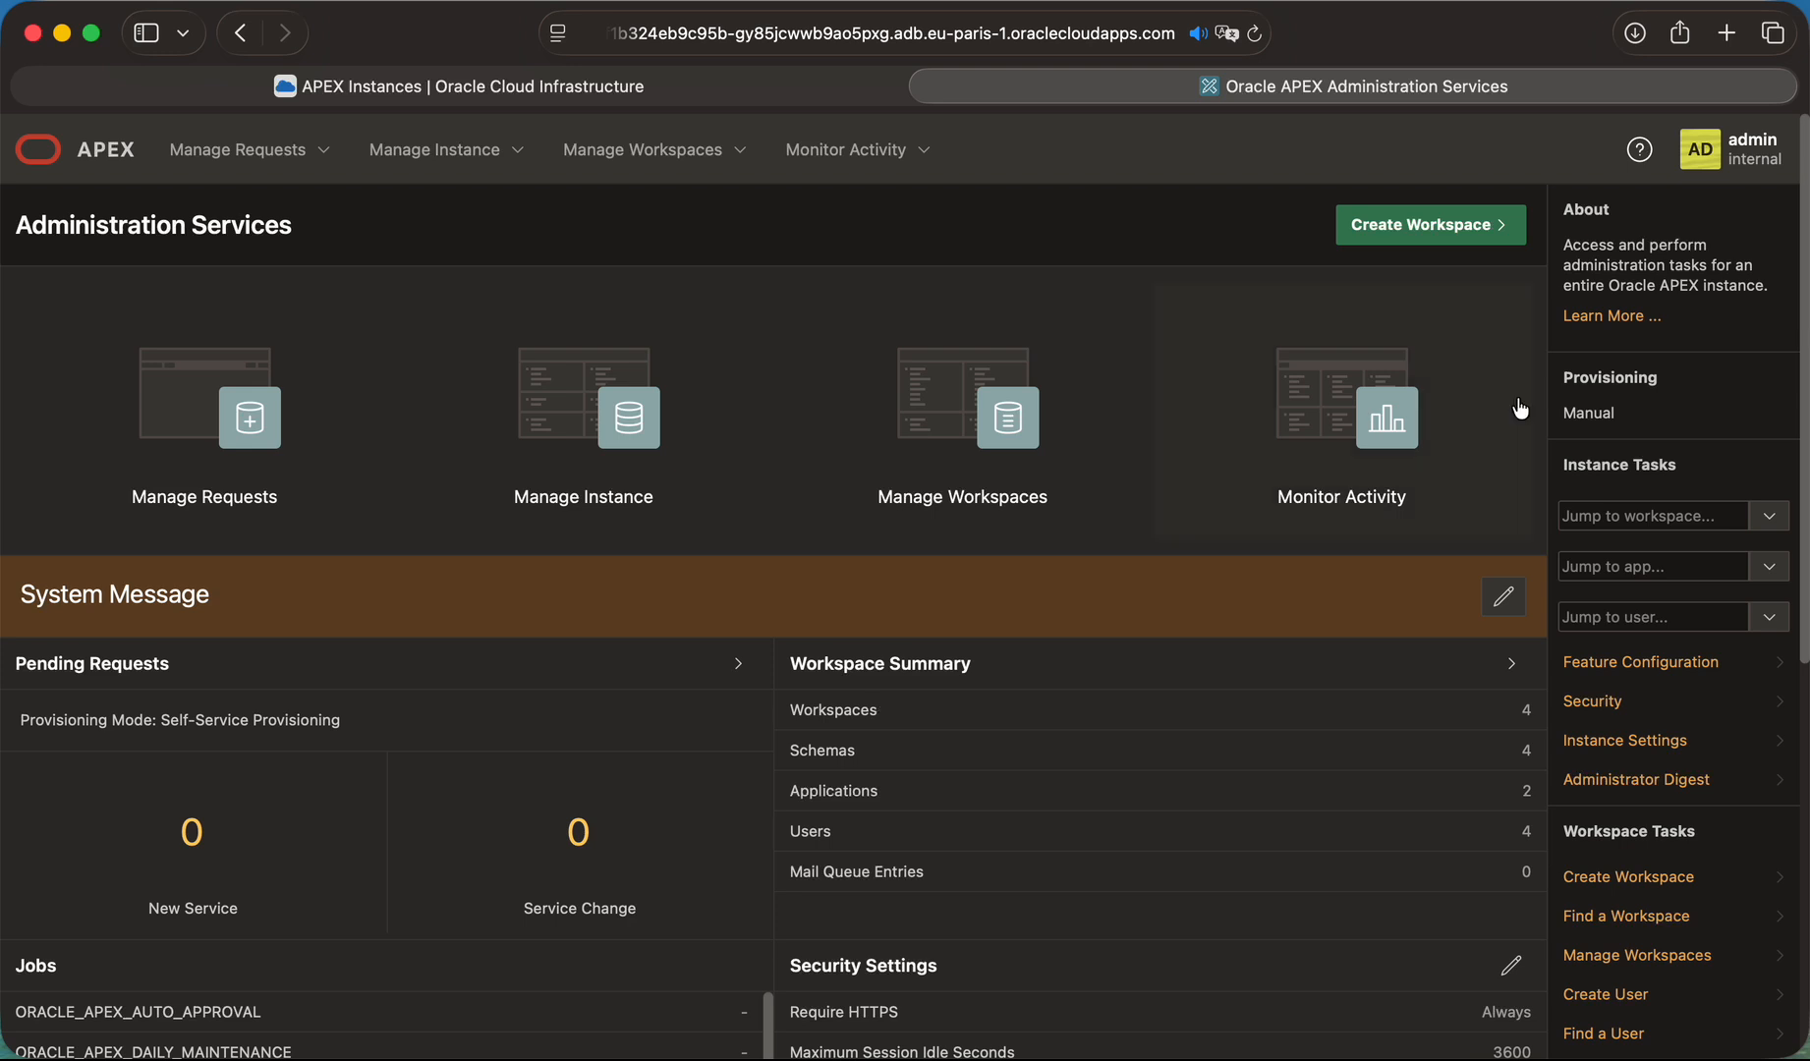
Try to create a workspace with a new schema, named APEXDemoWS, with username apuexuser2 and a generated strong workspace password.
{"action": "left_click", "coordinate": [1448, 242]}
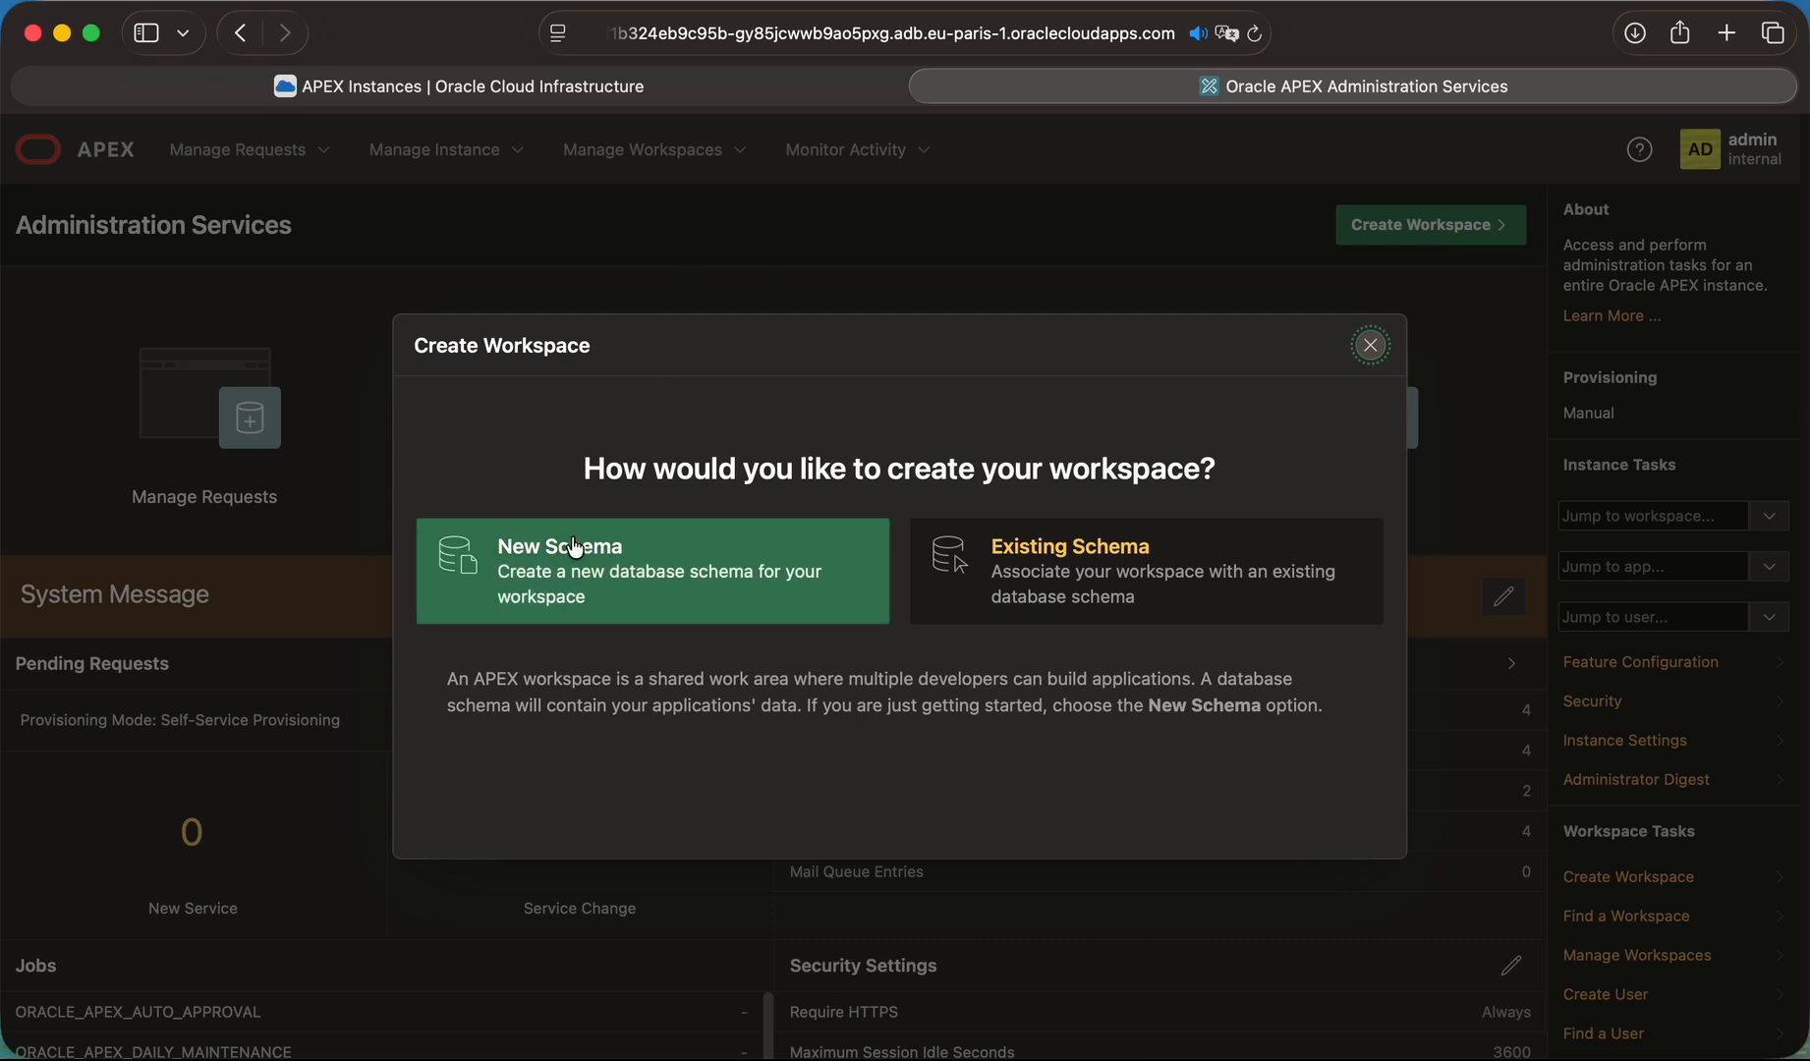
{"action": "left_click", "coordinate": [614, 585]}
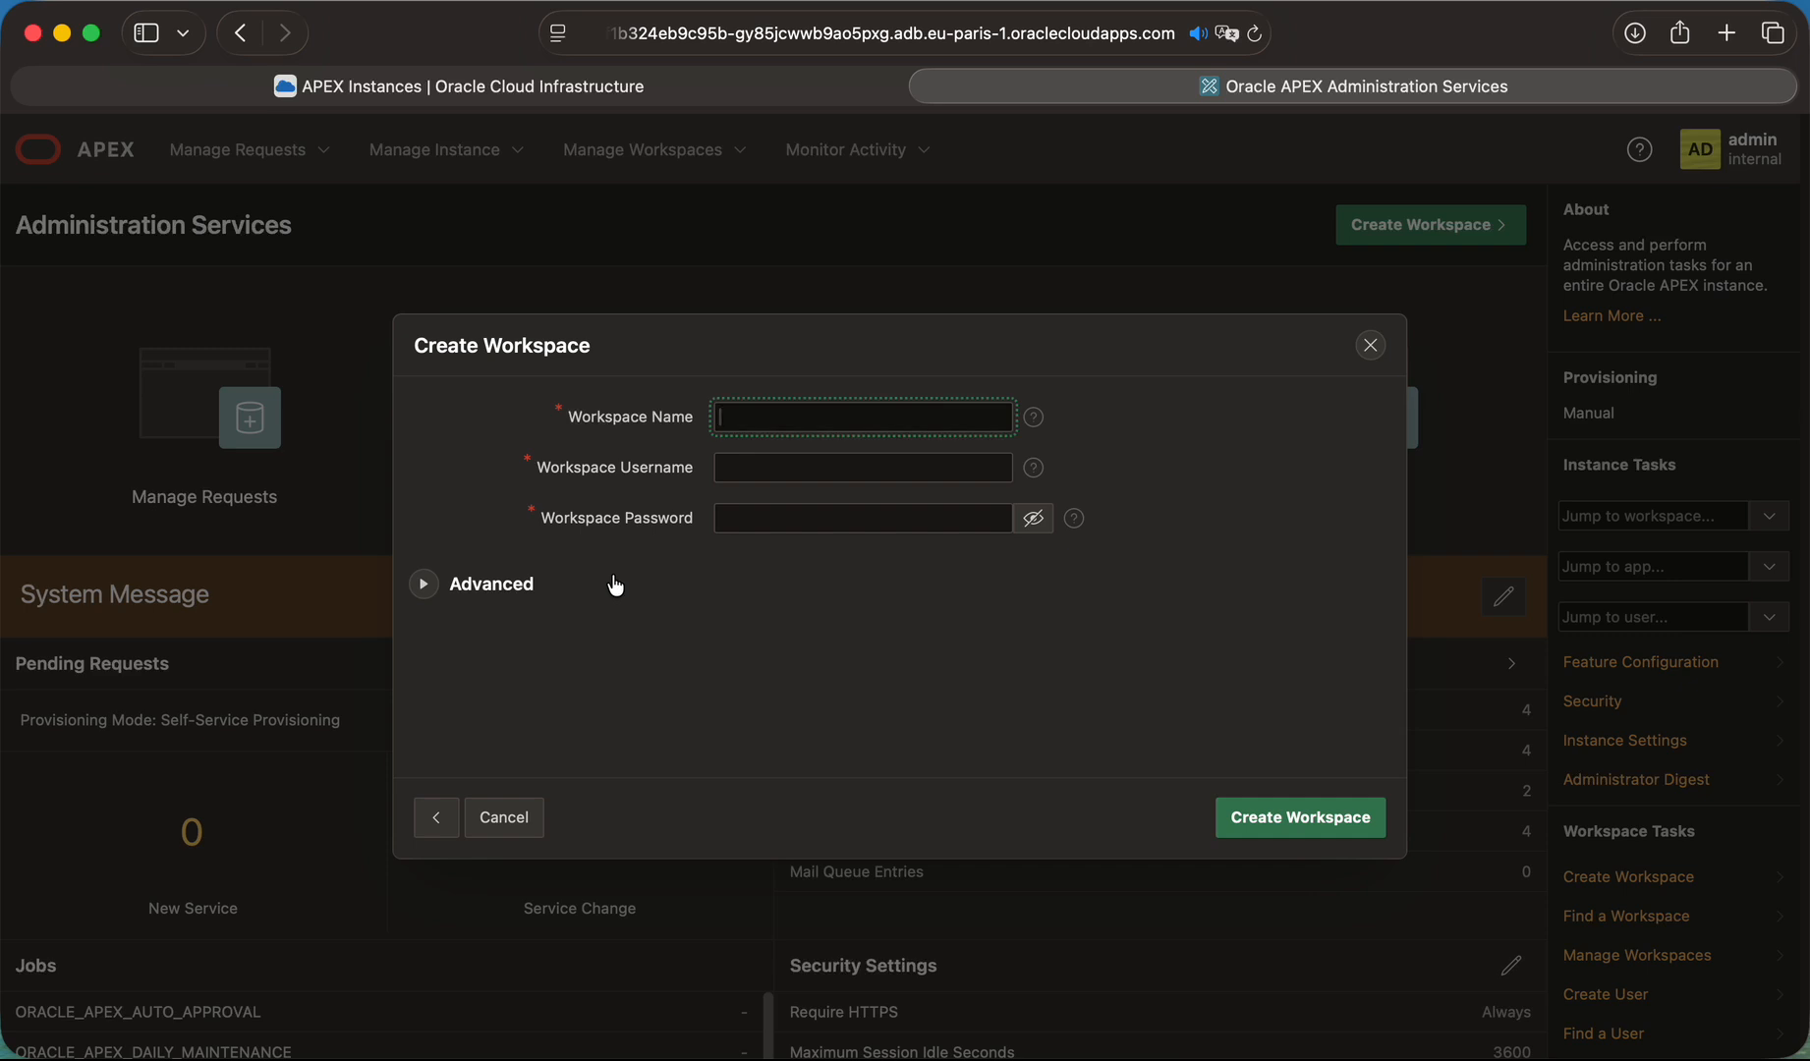
{"action": "type", "text": "APEX"}
{"action": "type", "text": "DemoWS"}
{"action": "left_click", "coordinate": [862, 466]}
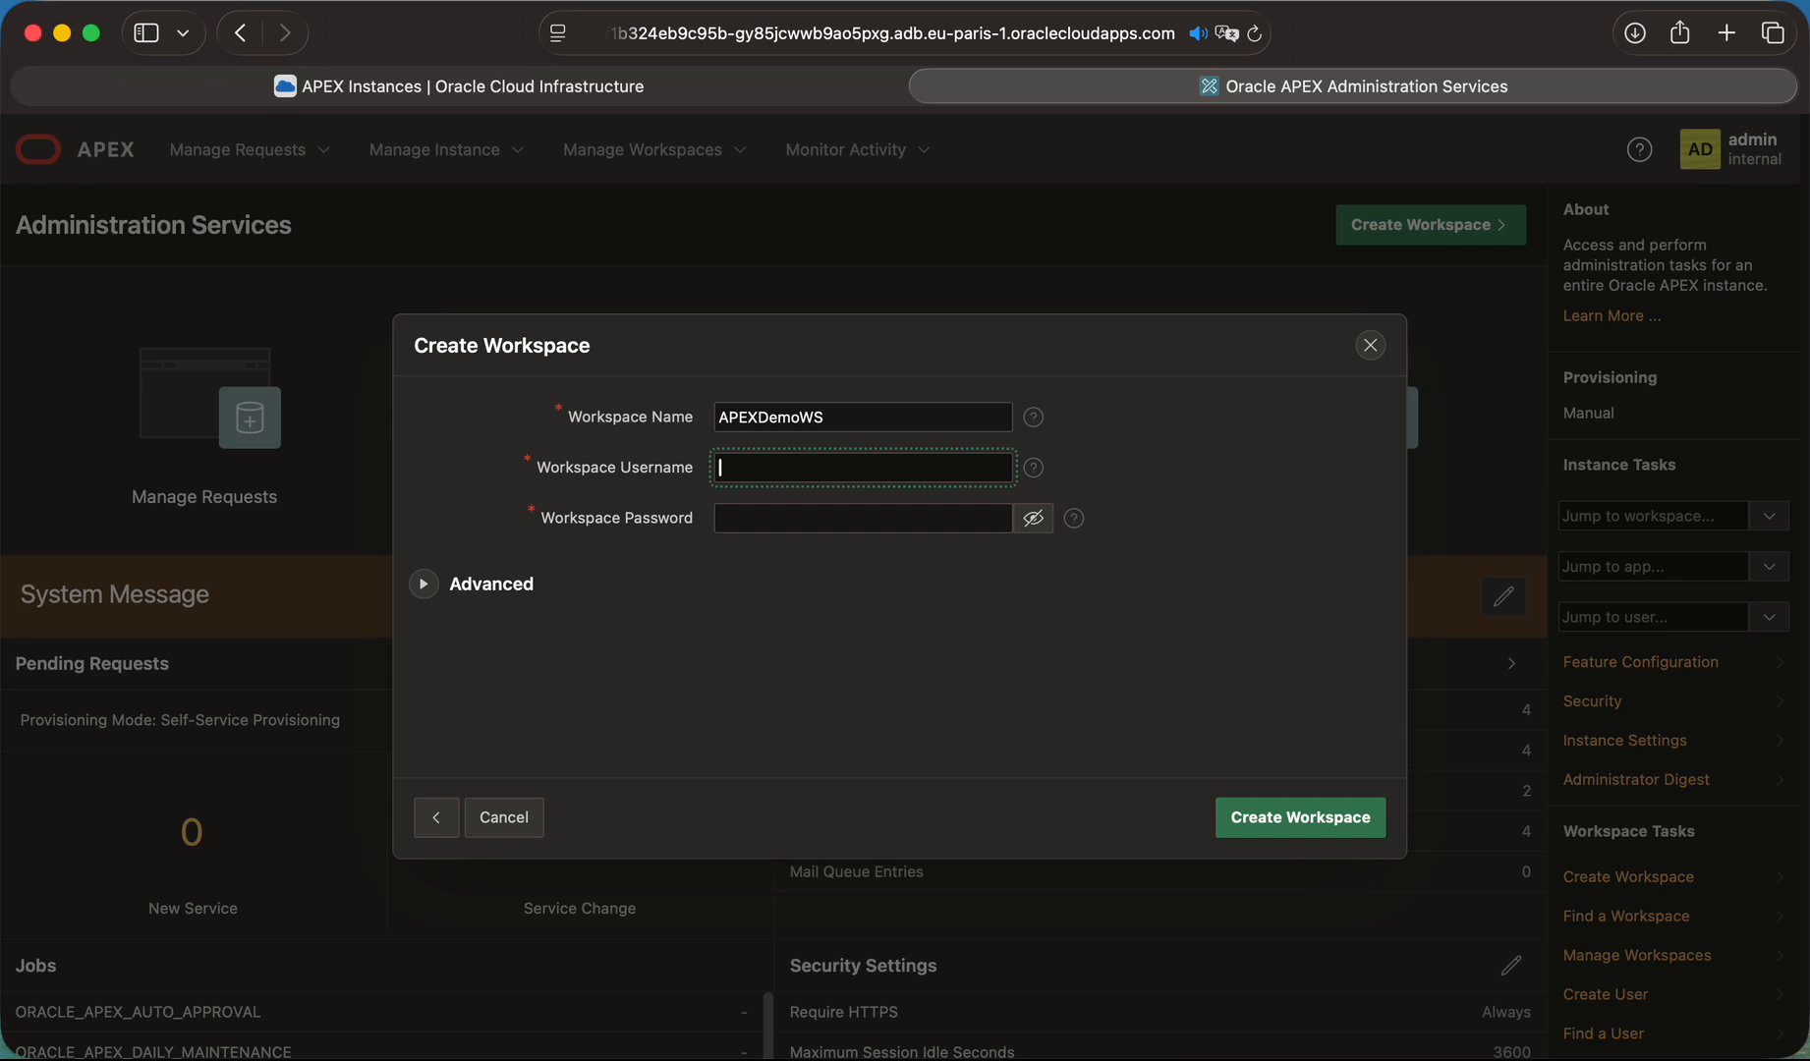
{"action": "type", "text": "apuexuser2"}
{"action": "key", "text": "Tab"}
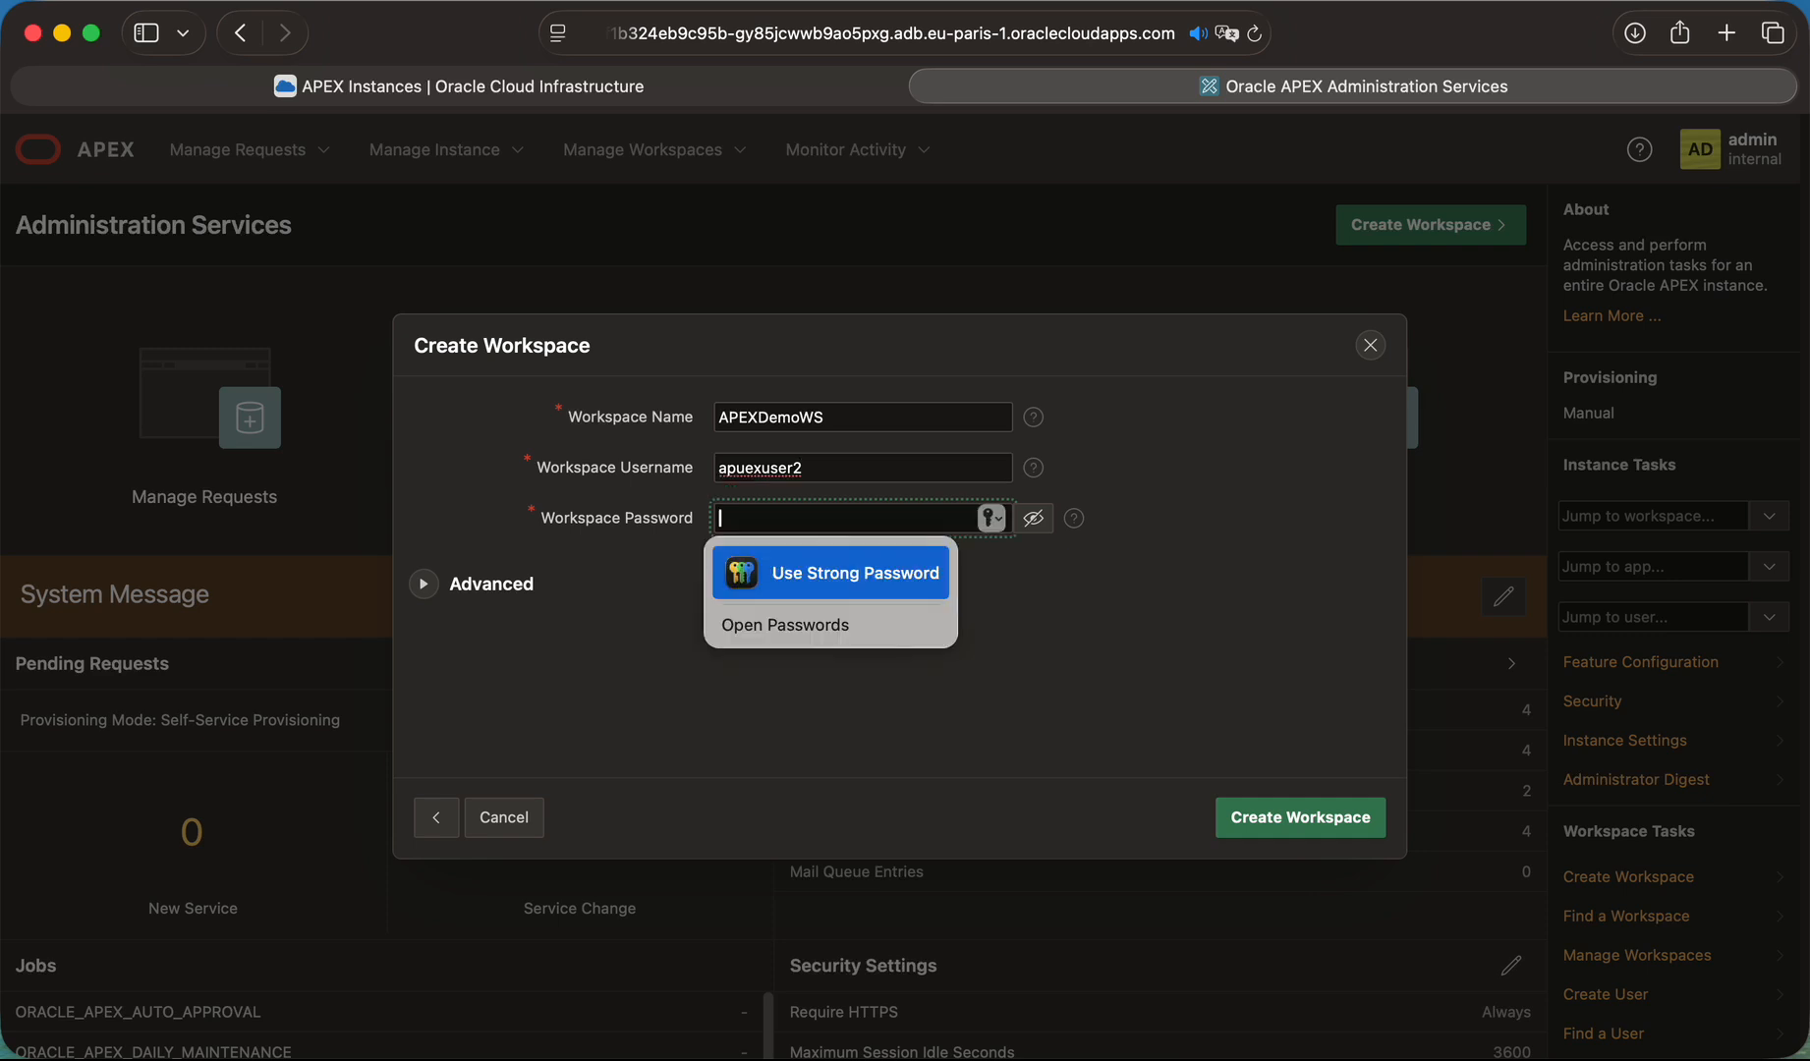
{"action": "left_click", "coordinate": [812, 568]}
{"action": "left_click", "coordinate": [1315, 824]}
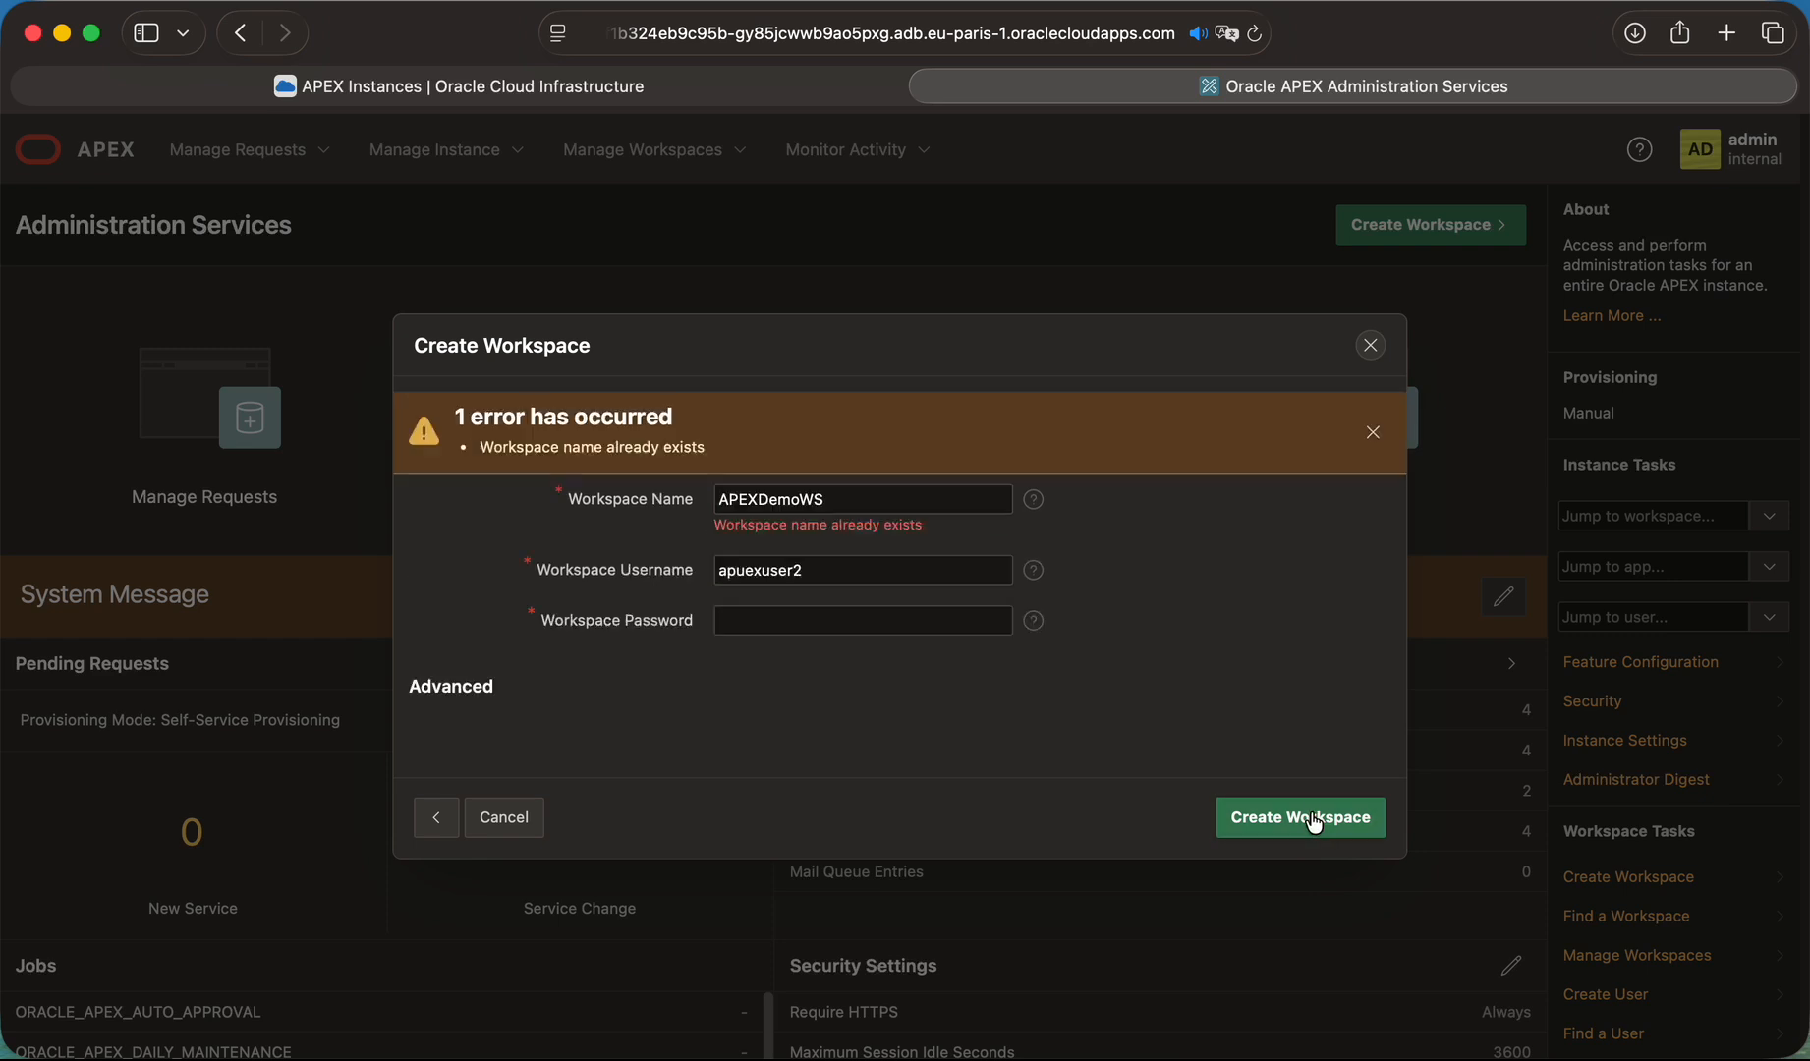
Rename the workspace as APEXDemo1WS, fill in a generated strong workspace password and create the workspace.
{"action": "left_click", "coordinate": [866, 509]}
{"action": "left_click", "coordinate": [801, 496]}
{"action": "type", "text": "1"}
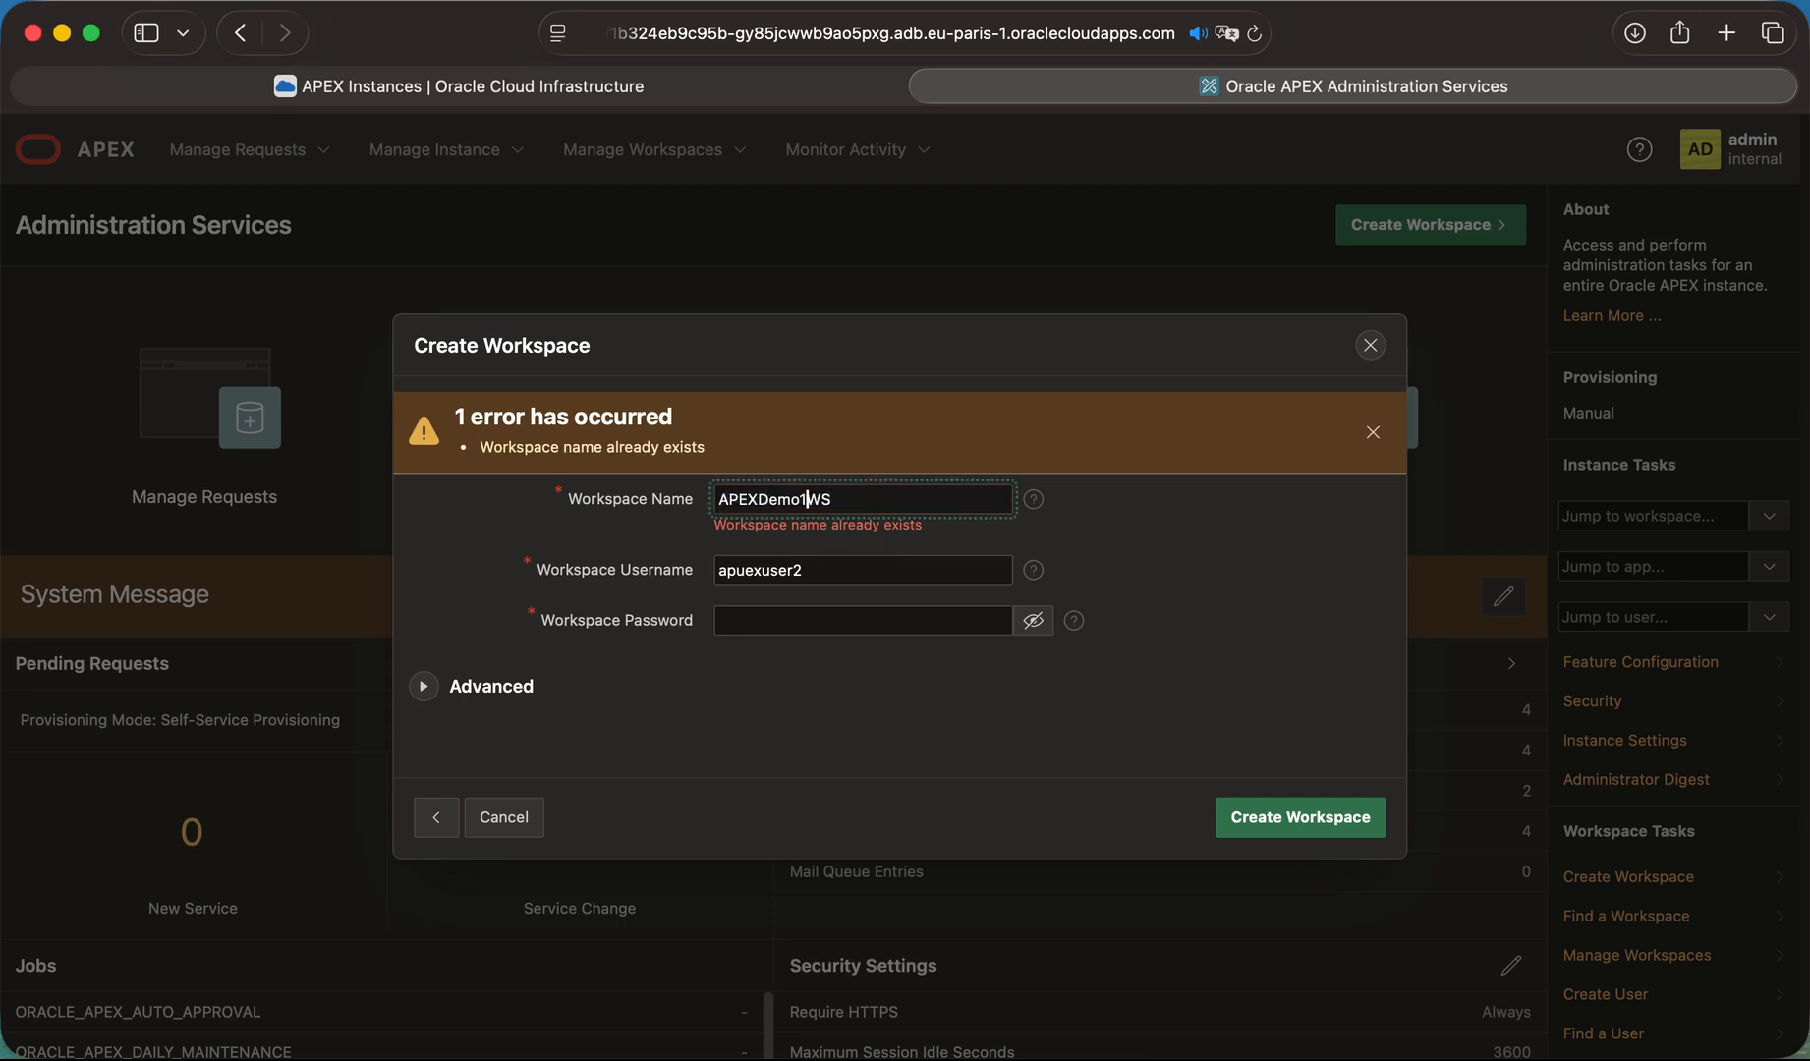
{"action": "left_click", "coordinate": [1309, 816]}
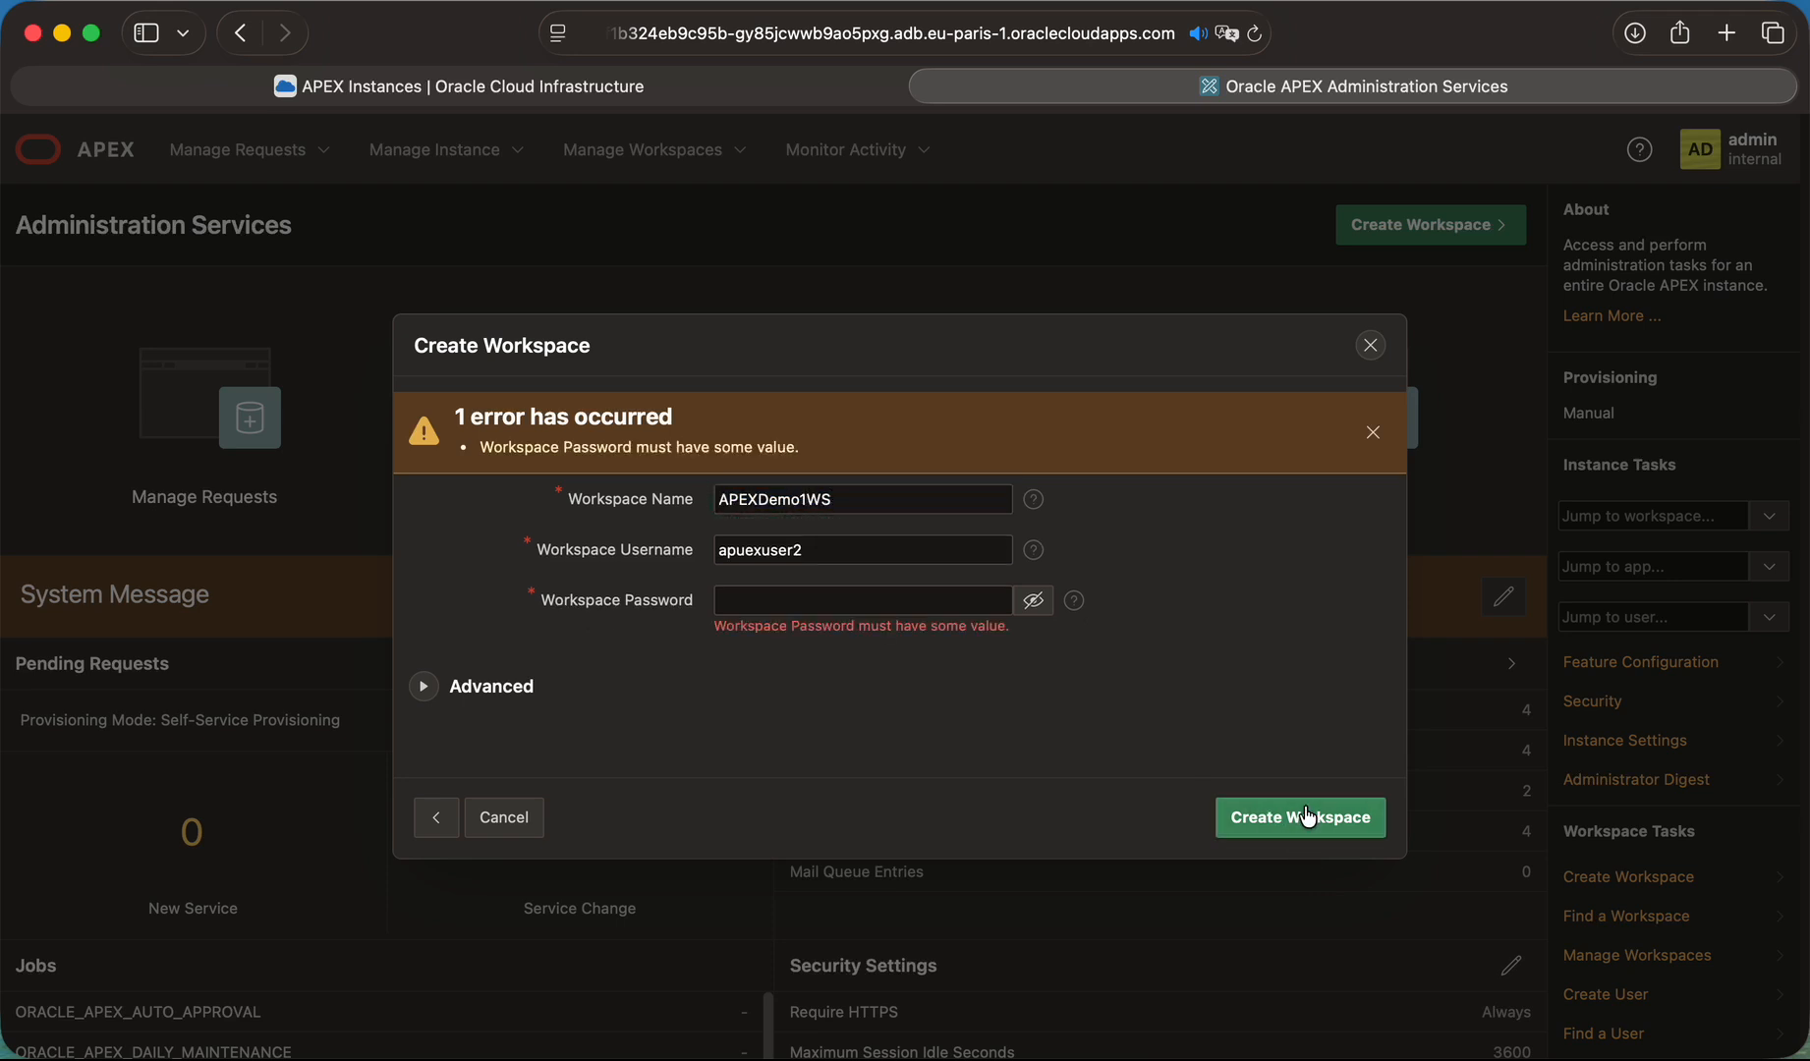
{"action": "left_click", "coordinate": [833, 594]}
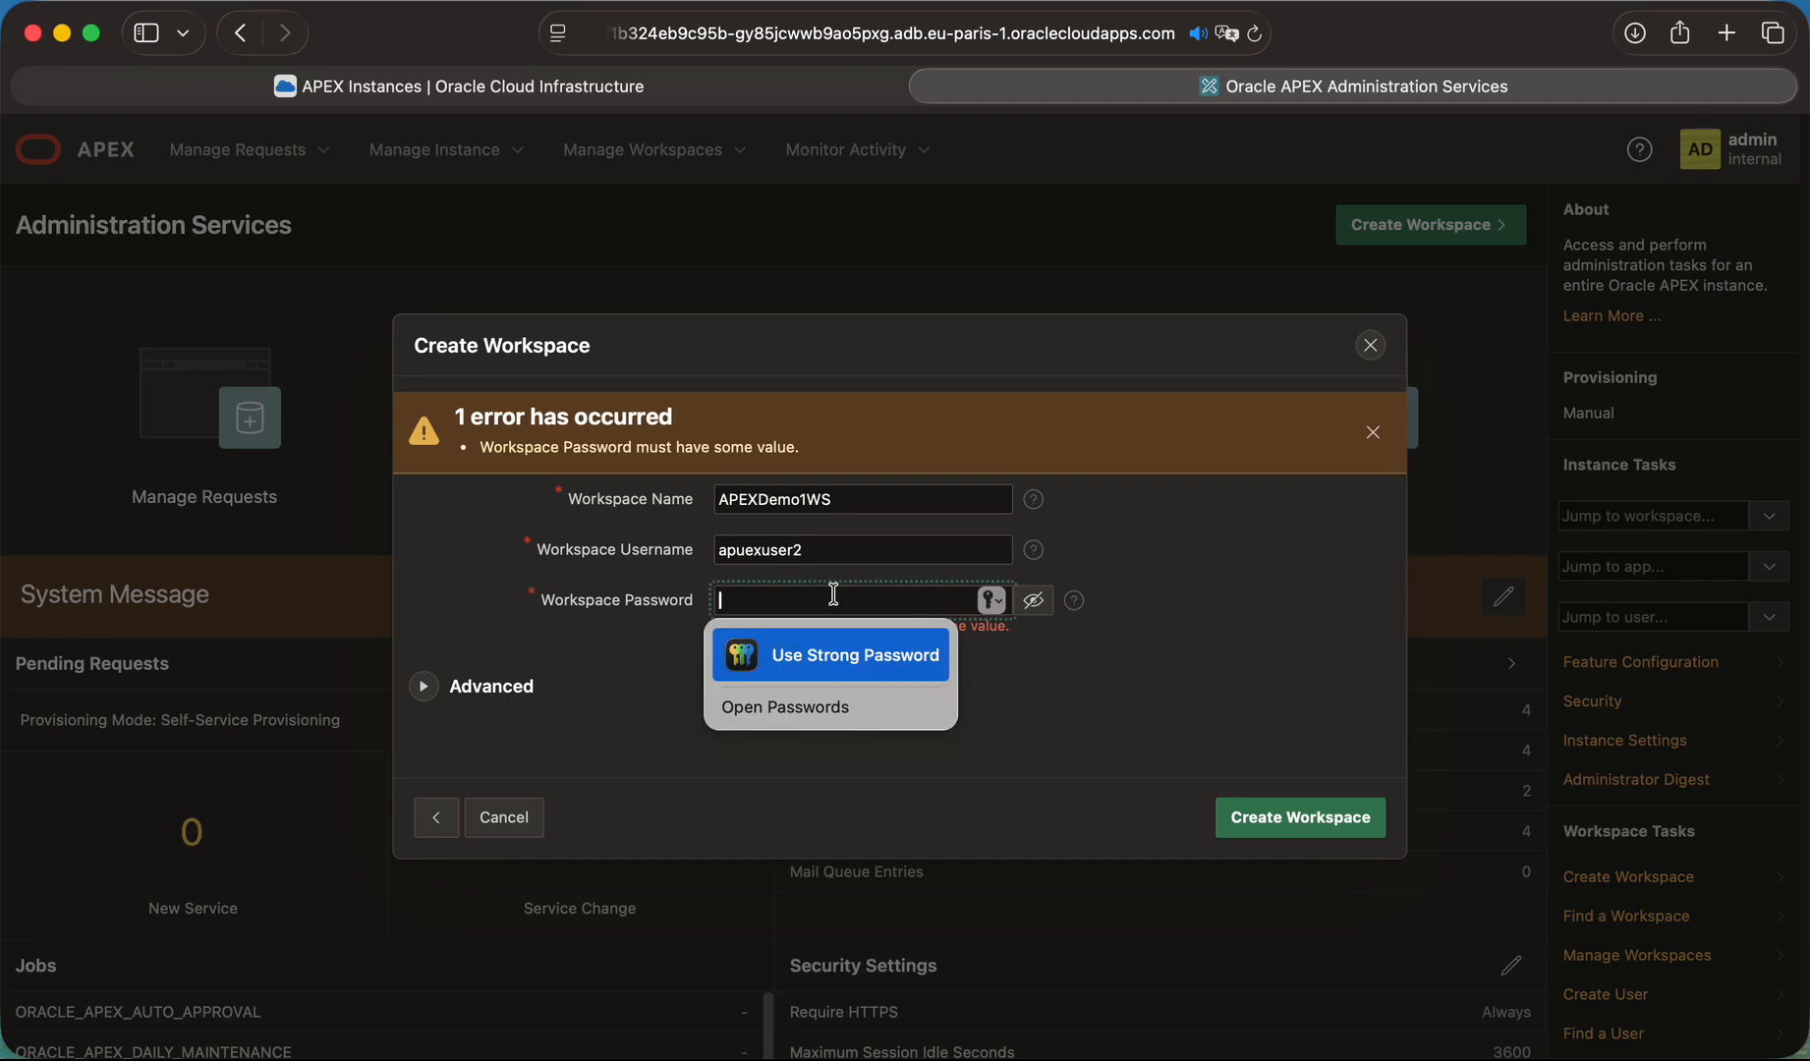
{"action": "left_click", "coordinate": [833, 653]}
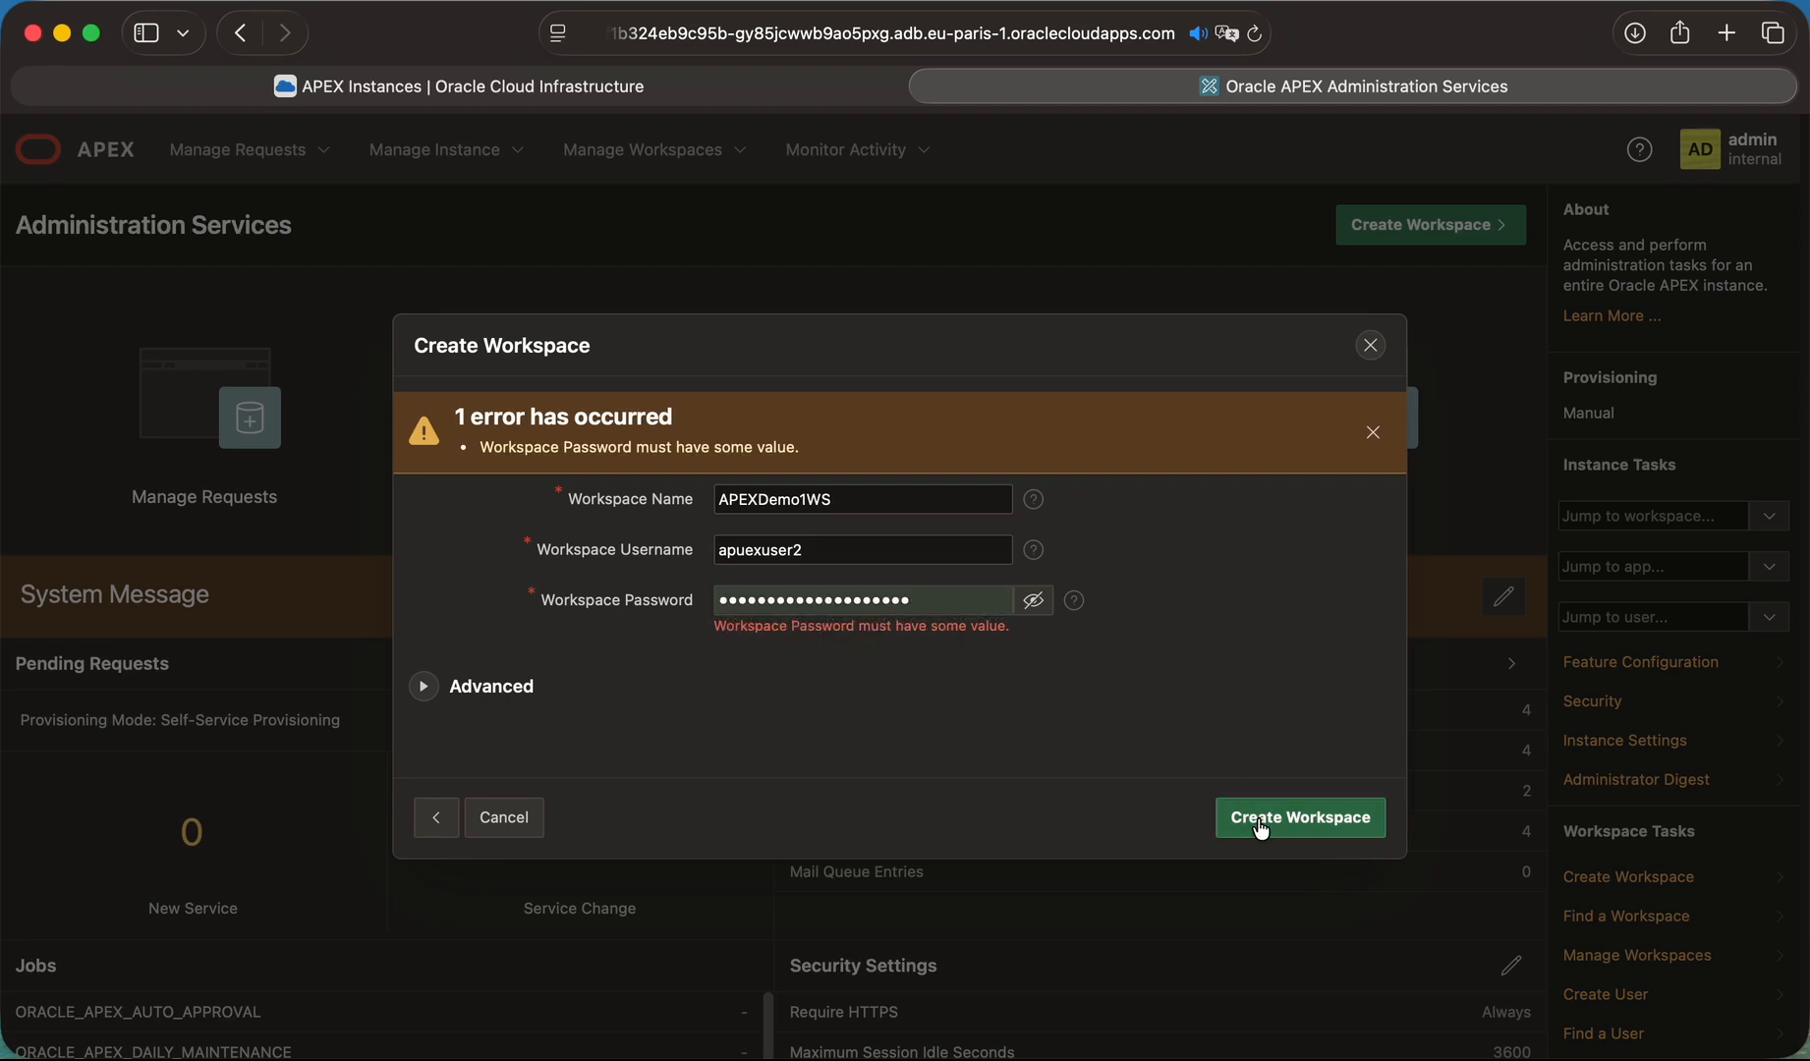
{"action": "left_click", "coordinate": [1260, 828]}
{"action": "left_click", "coordinate": [869, 629]}
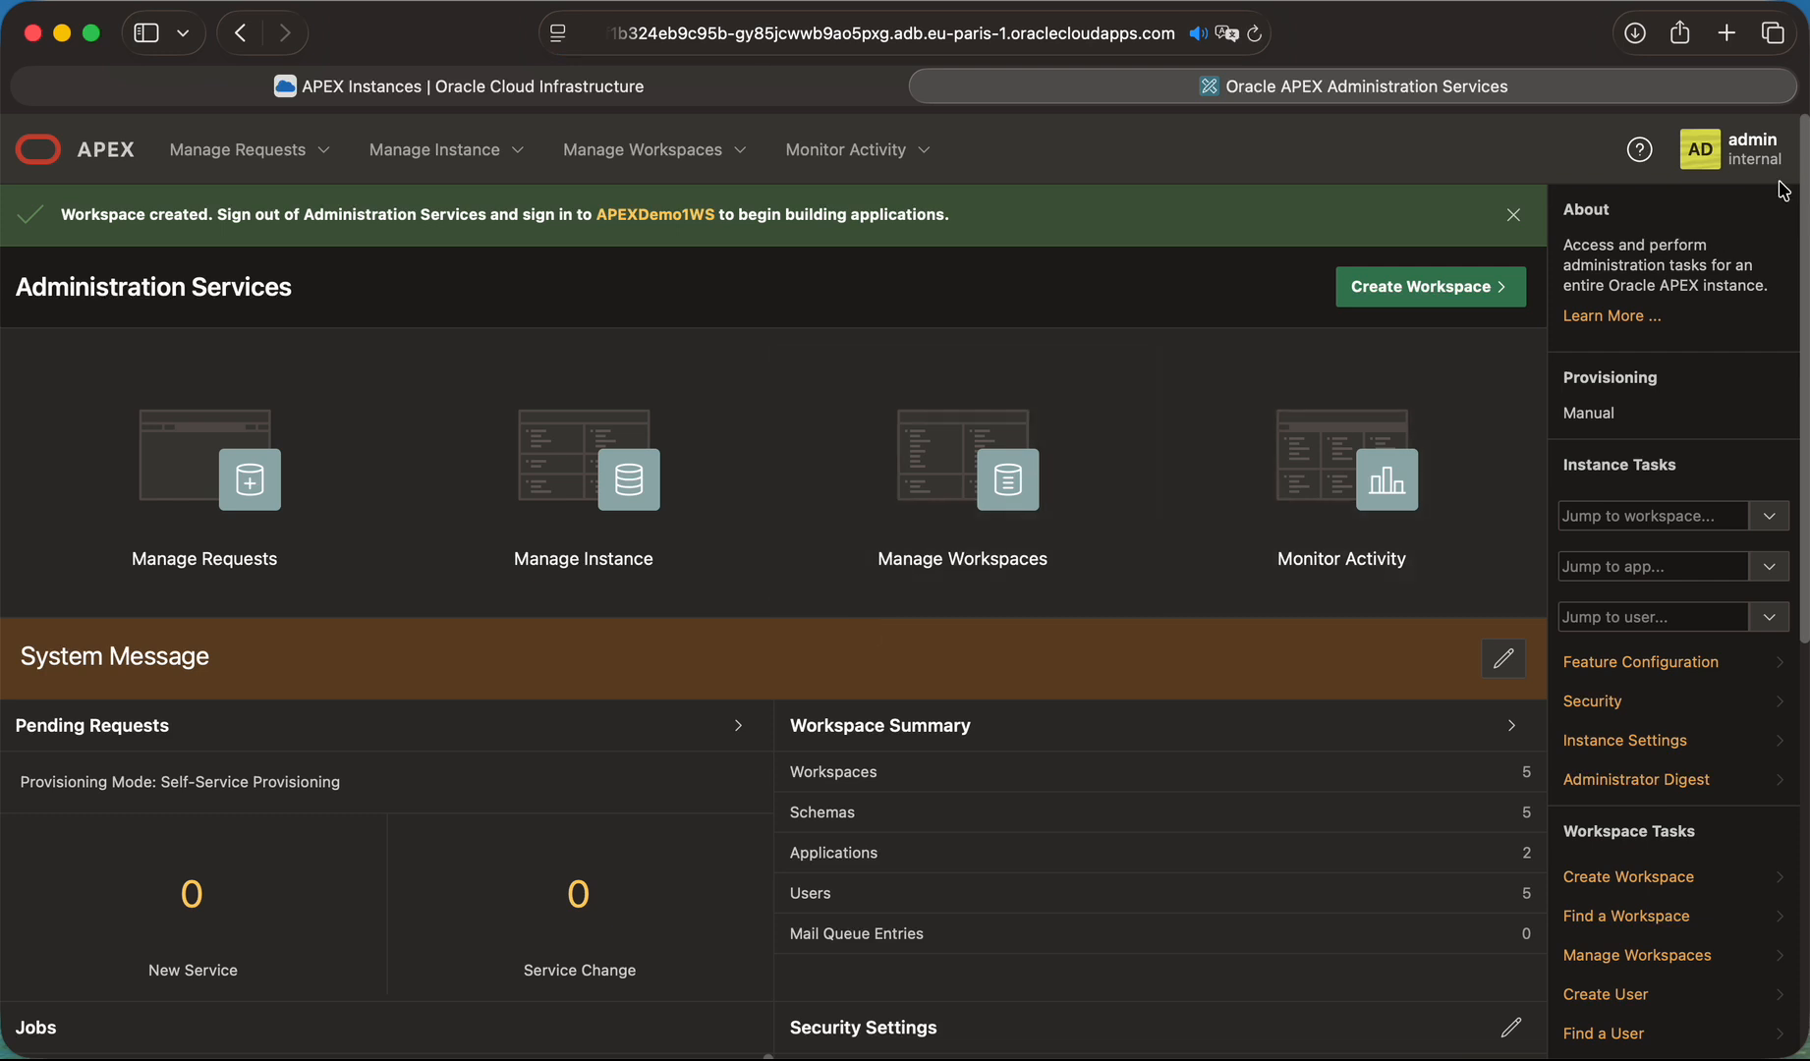
Sign out of the admin account, sign in as apuexuser2 with the saved password and enter the APEXDEMO1WS workspace.
{"action": "left_click", "coordinate": [652, 226]}
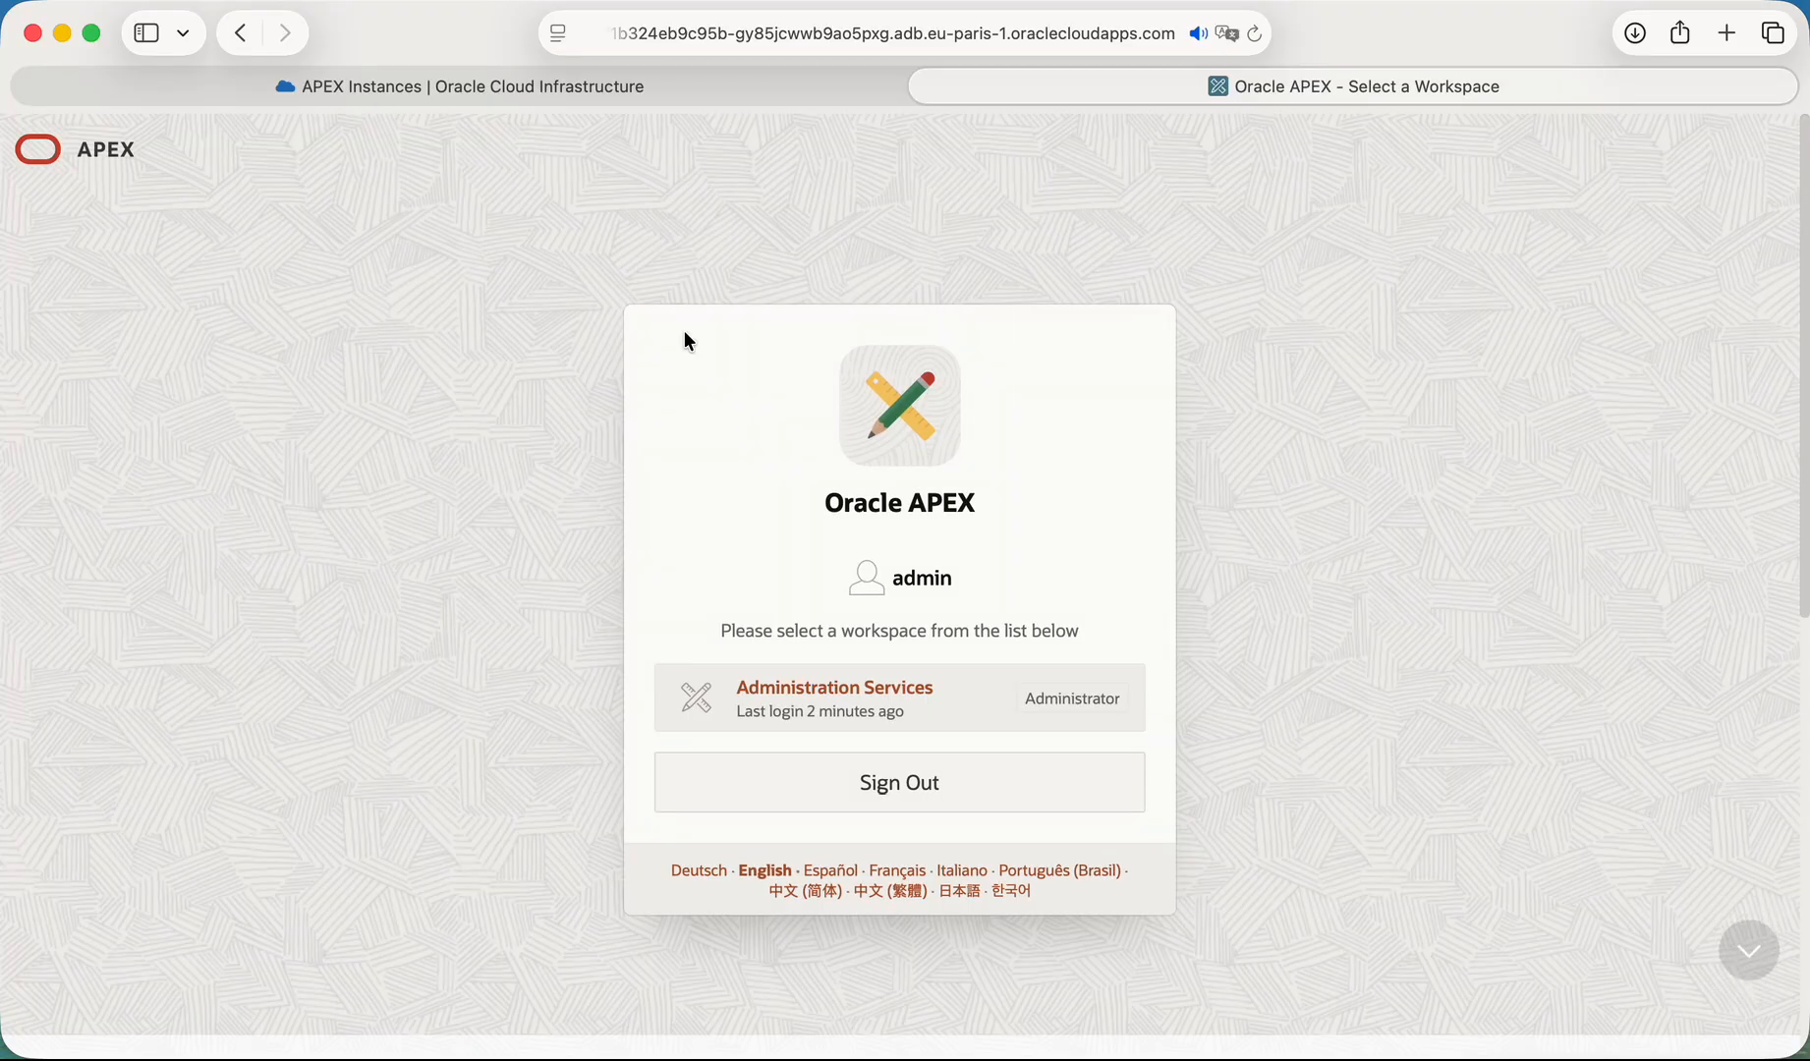
{"action": "left_click", "coordinate": [951, 792]}
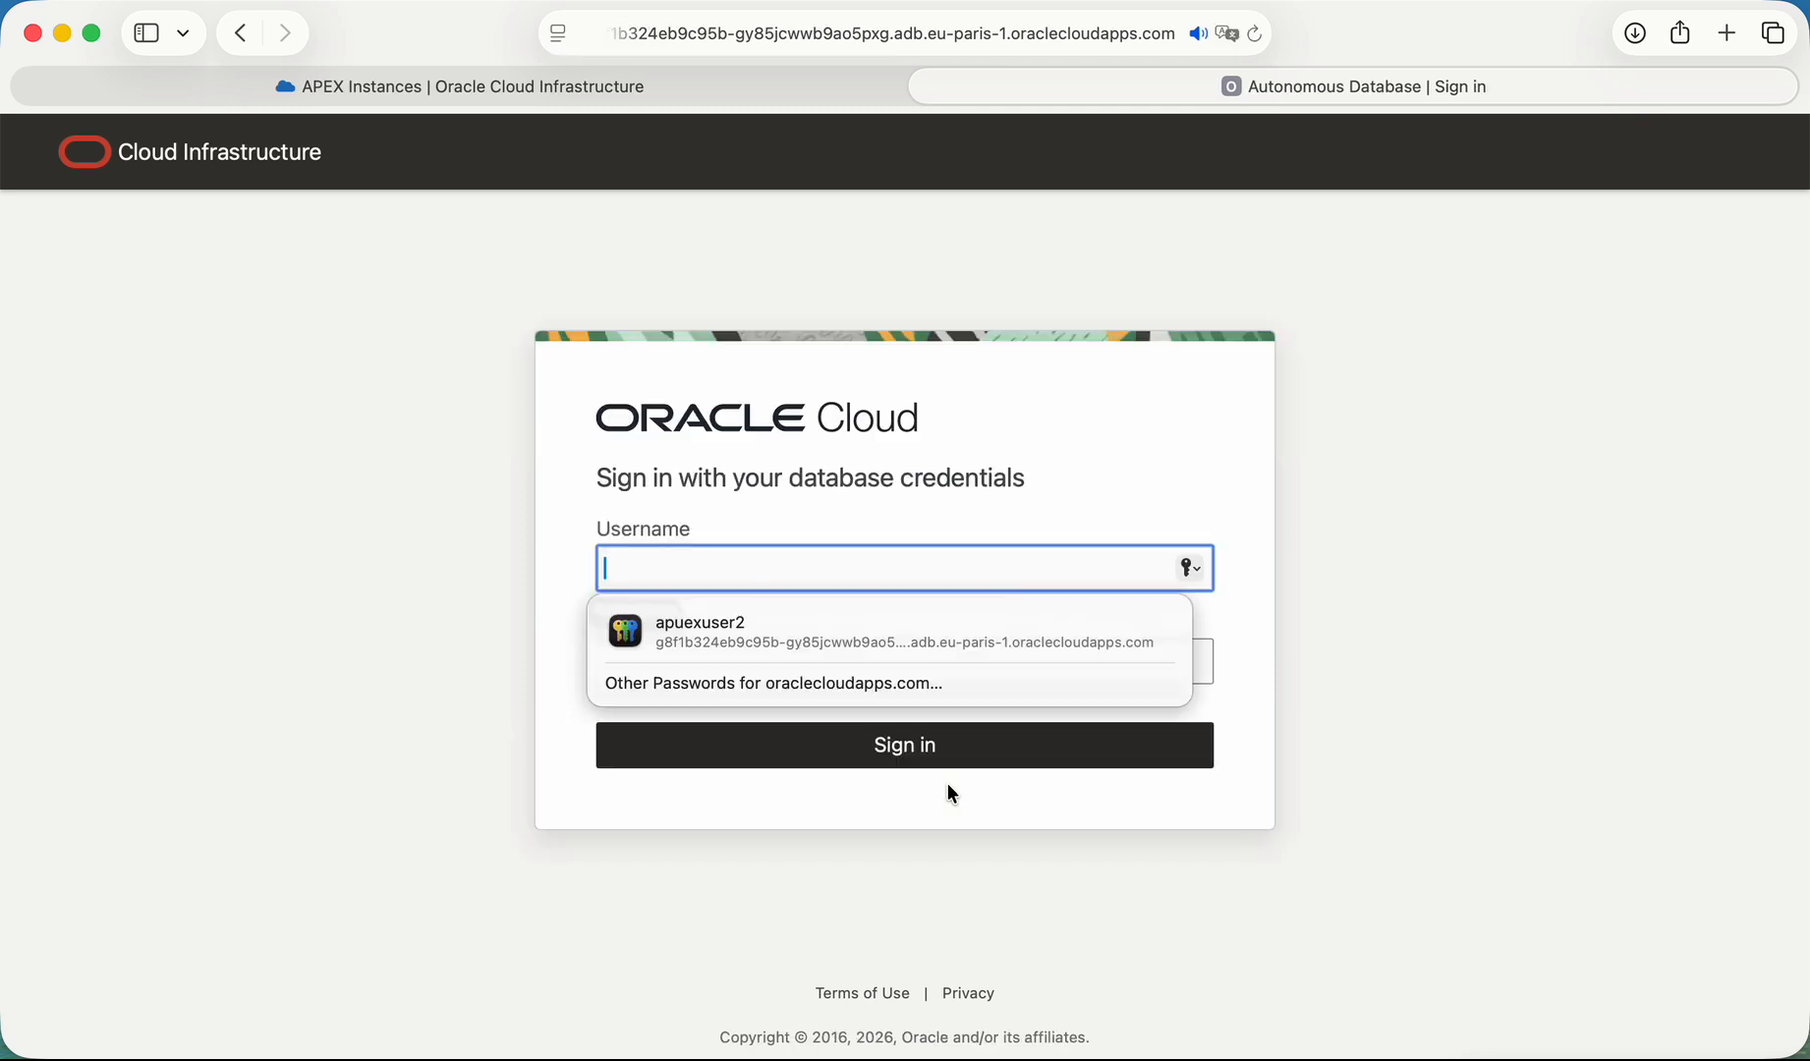
{"action": "left_click", "coordinate": [807, 626]}
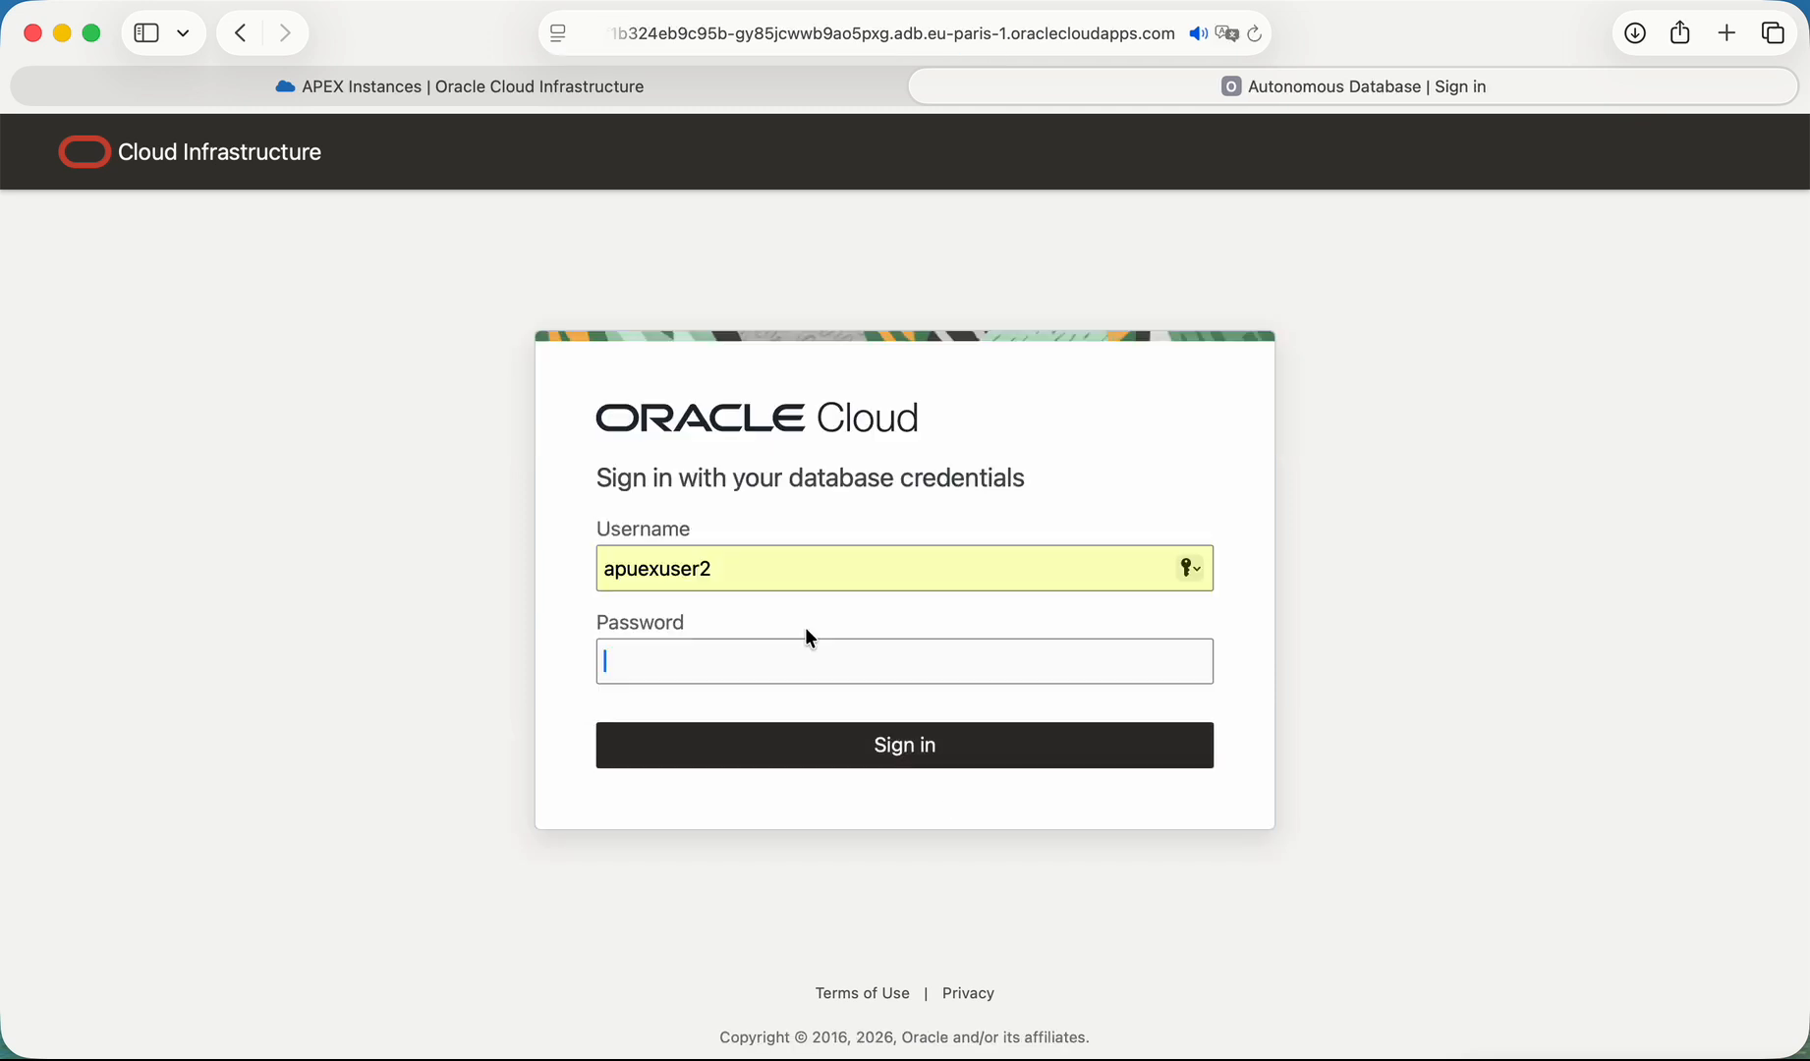
{"action": "left_click", "coordinate": [844, 735]}
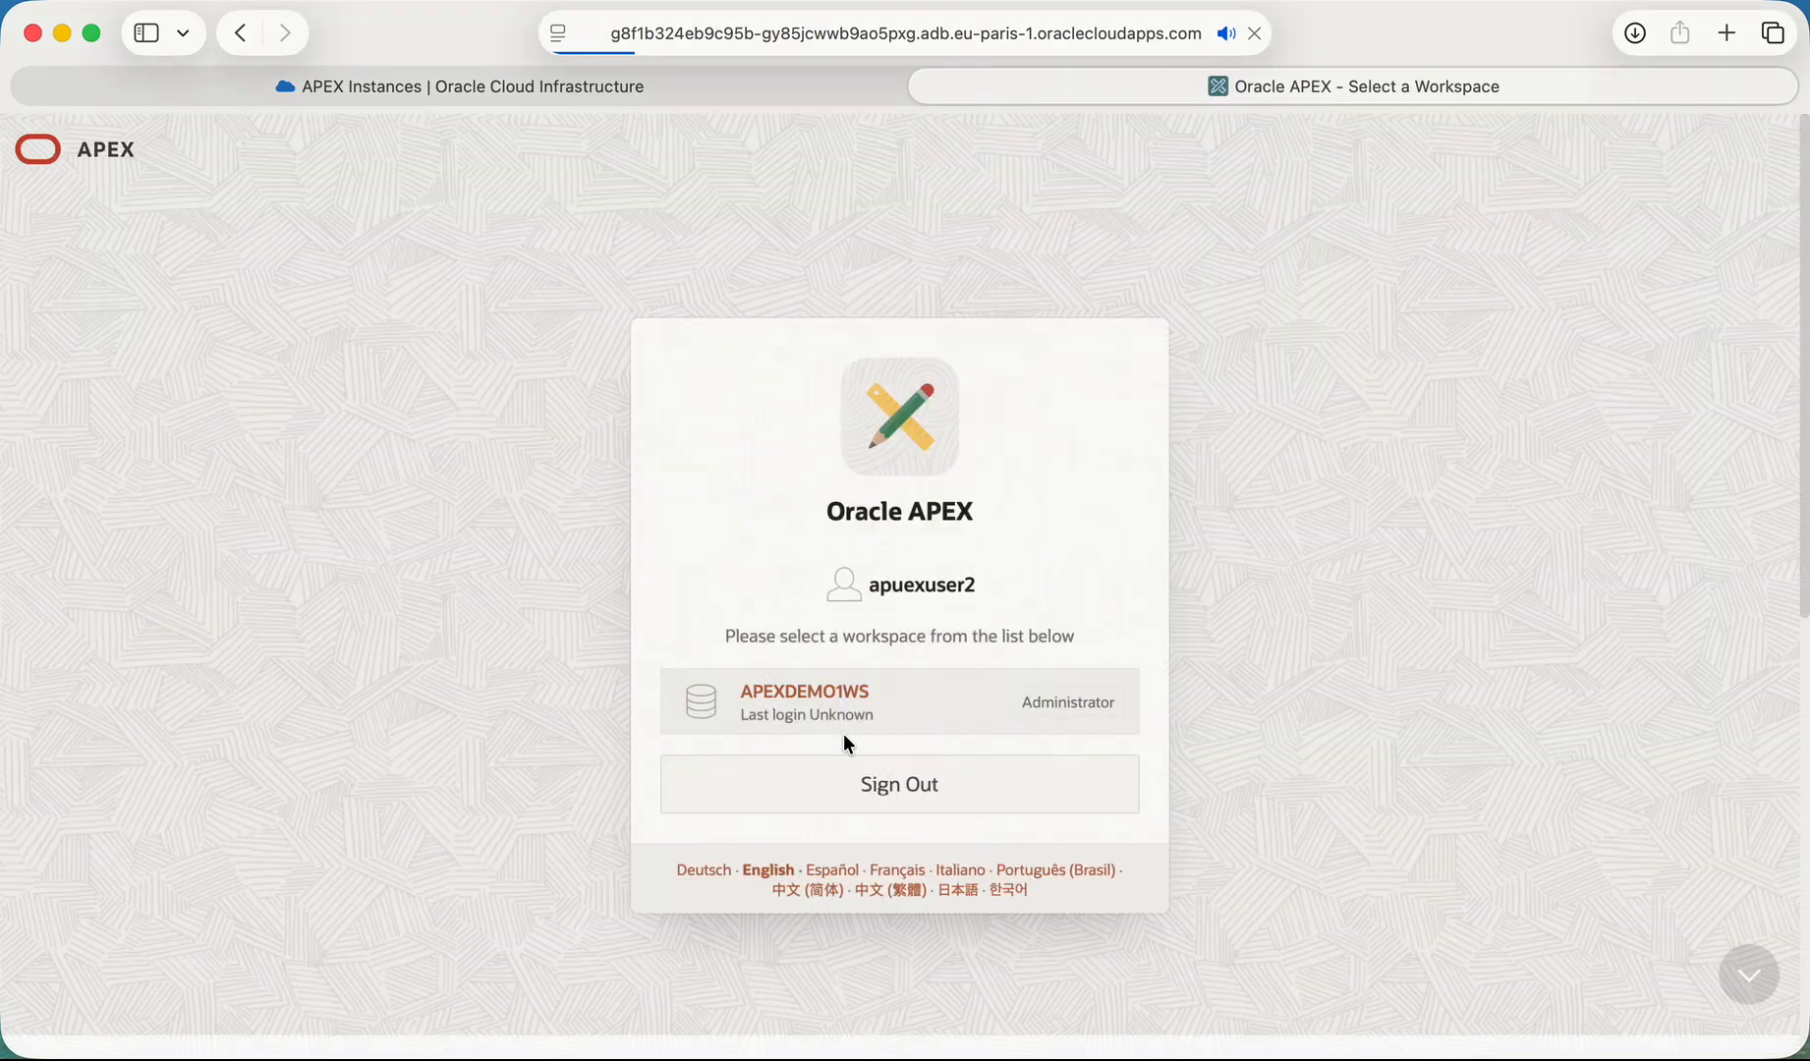
{"action": "left_click", "coordinate": [889, 714]}
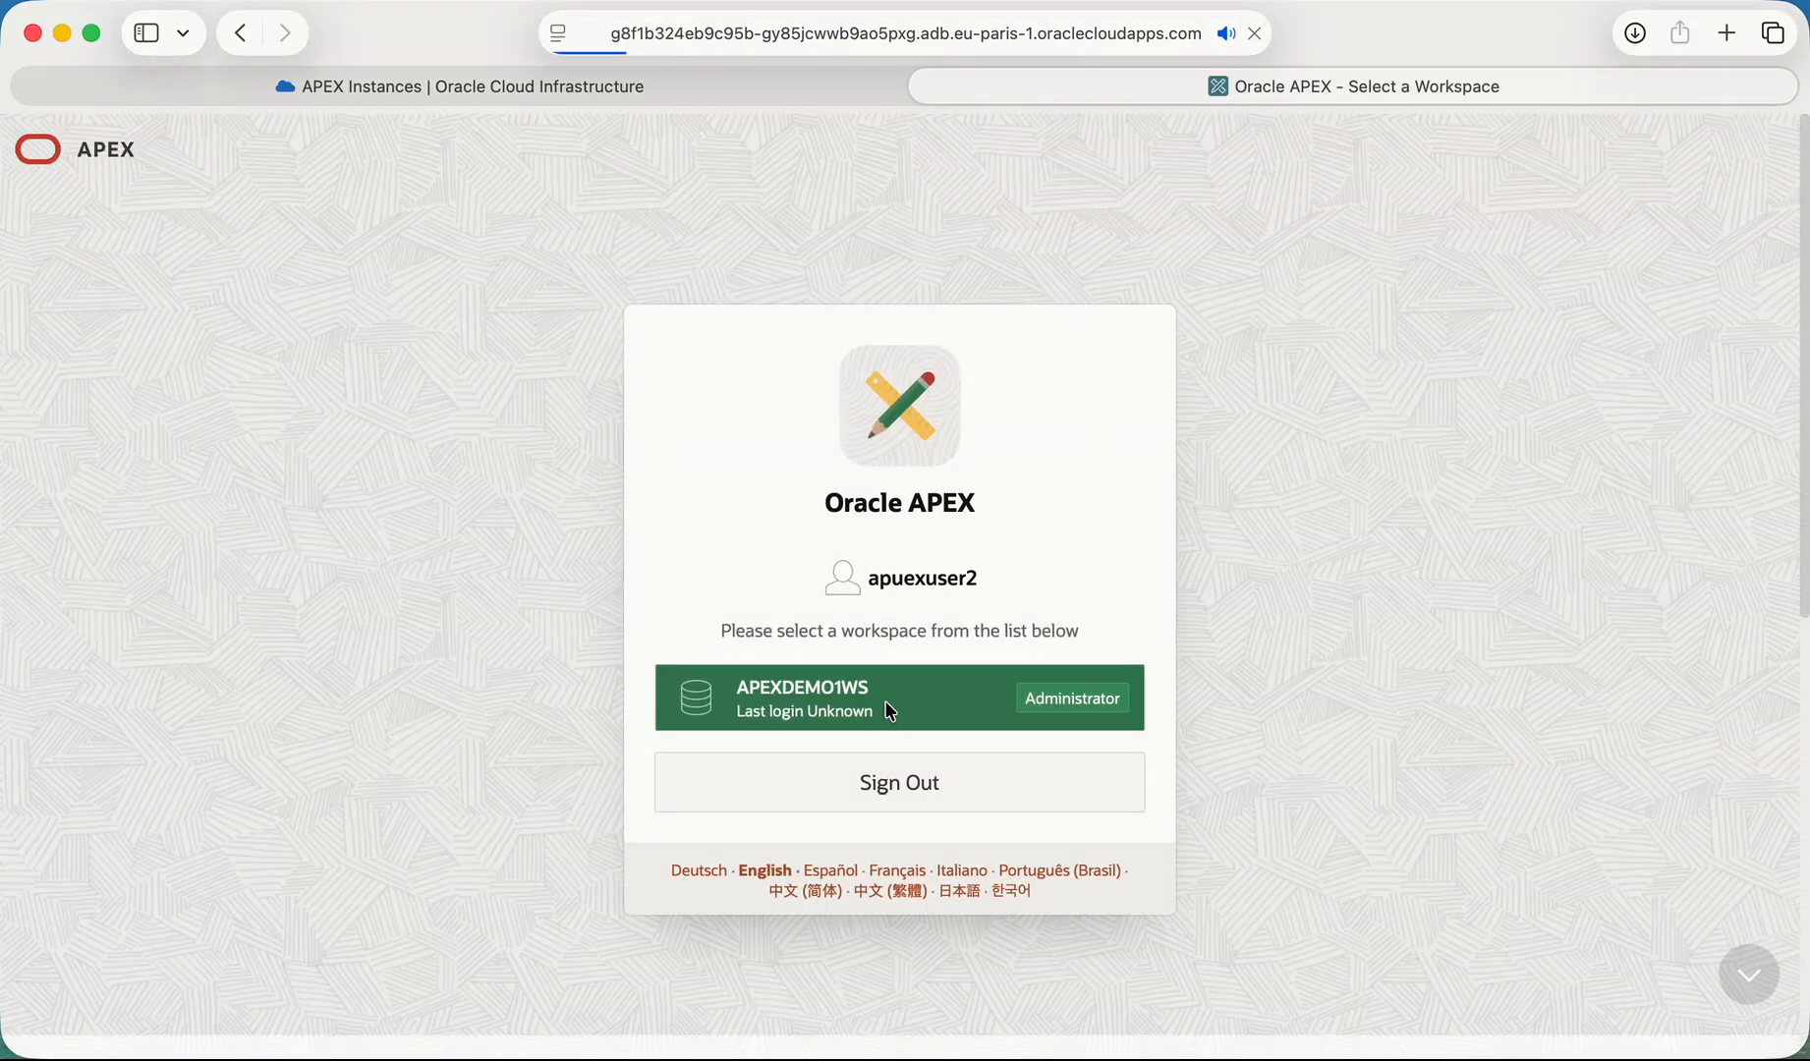